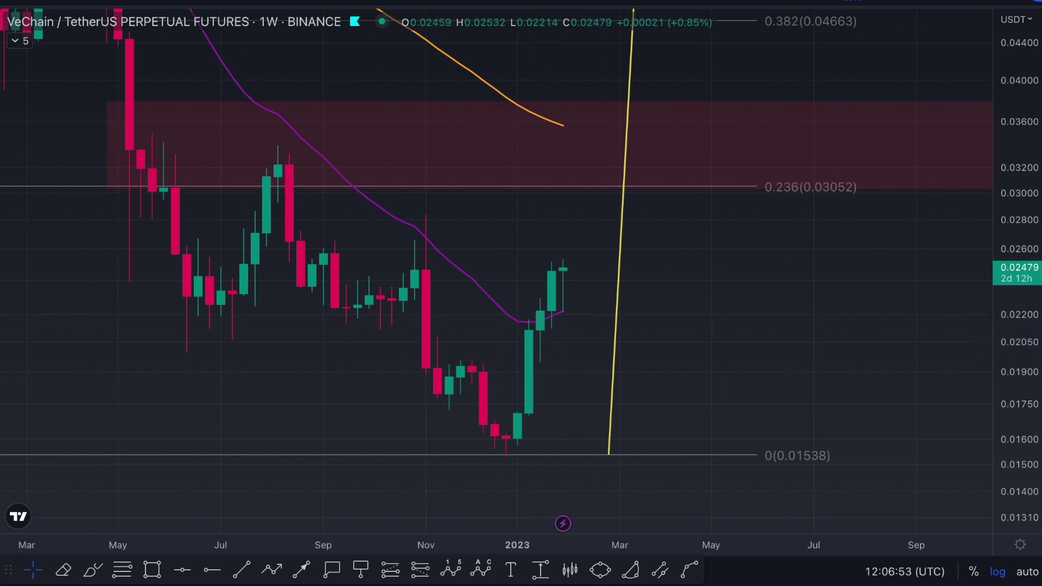
# - Draw a Fib Retracement from the early-November swing high at 0.02845 down to the swing low at about 0.01534, ending at 17 Apr '23
pyautogui.hotkey('alt', 'f')
pyautogui.click(403, 214)
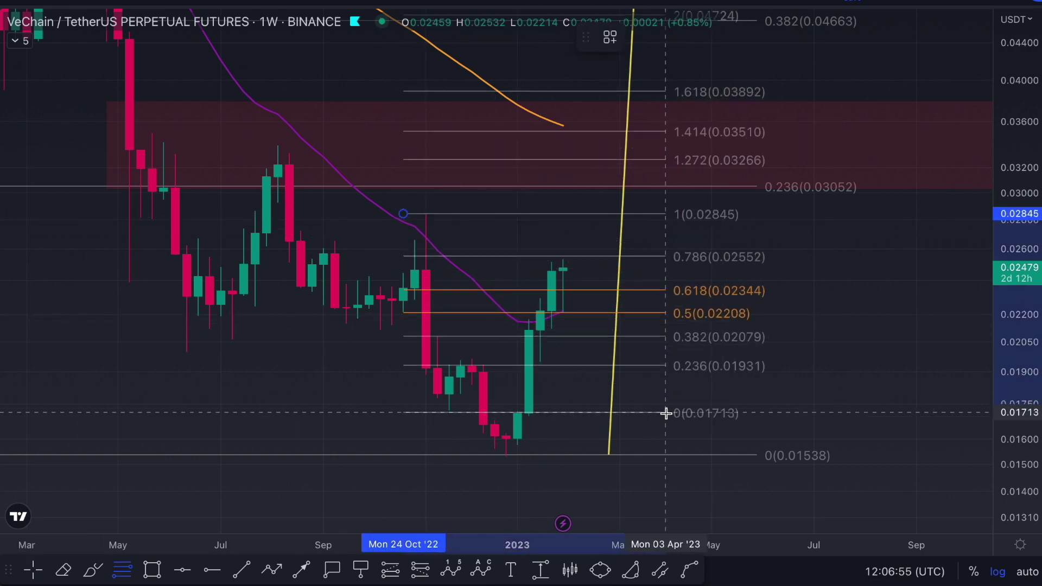
pyautogui.click(688, 456)
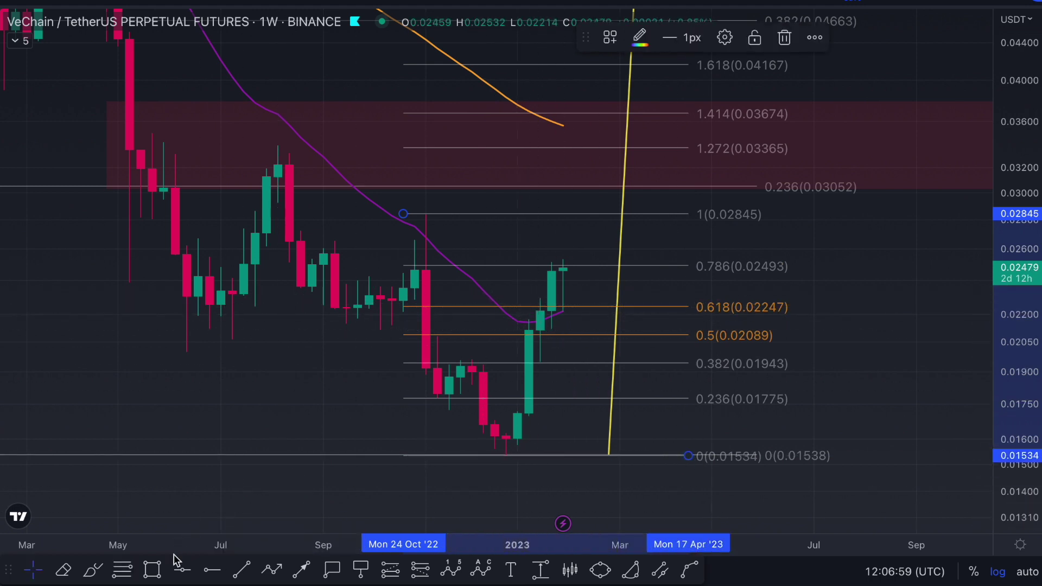
# - Draw a rectangle covering the zone between the 0.618 and 0.5 retracement levels, from 24 Oct '22 to 17 Apr '23
pyautogui.hotkey('alt', 'shift', 'r')
pyautogui.click(403, 307)
pyautogui.click(687, 335)
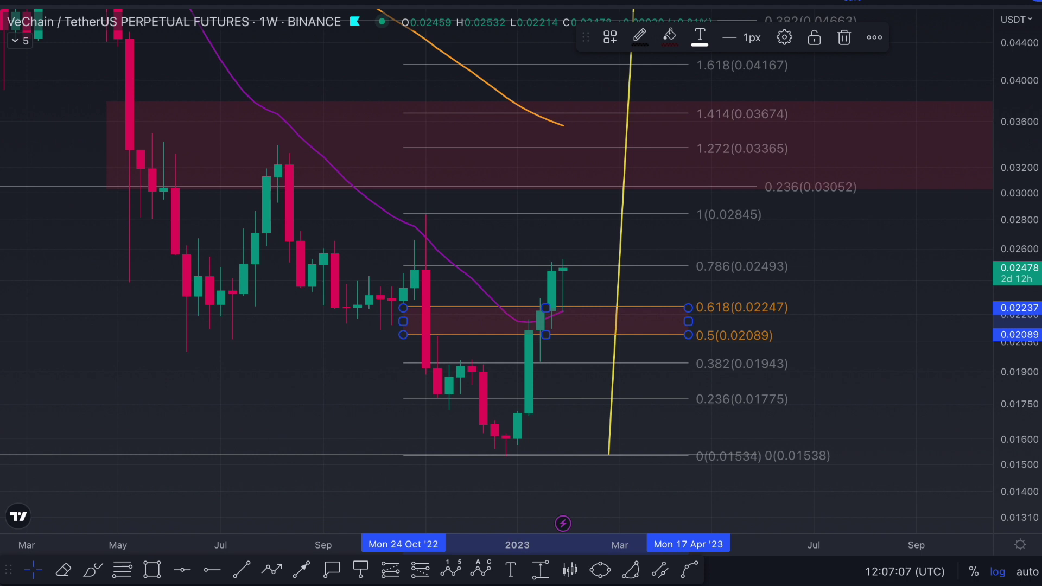
pyautogui.click(2, 71)
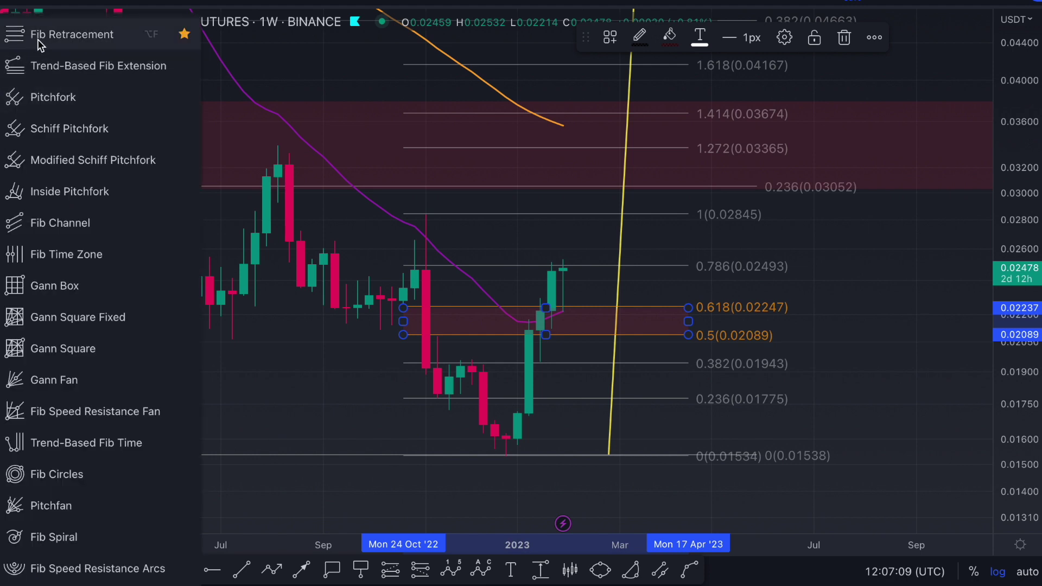
pyautogui.click(358, 247)
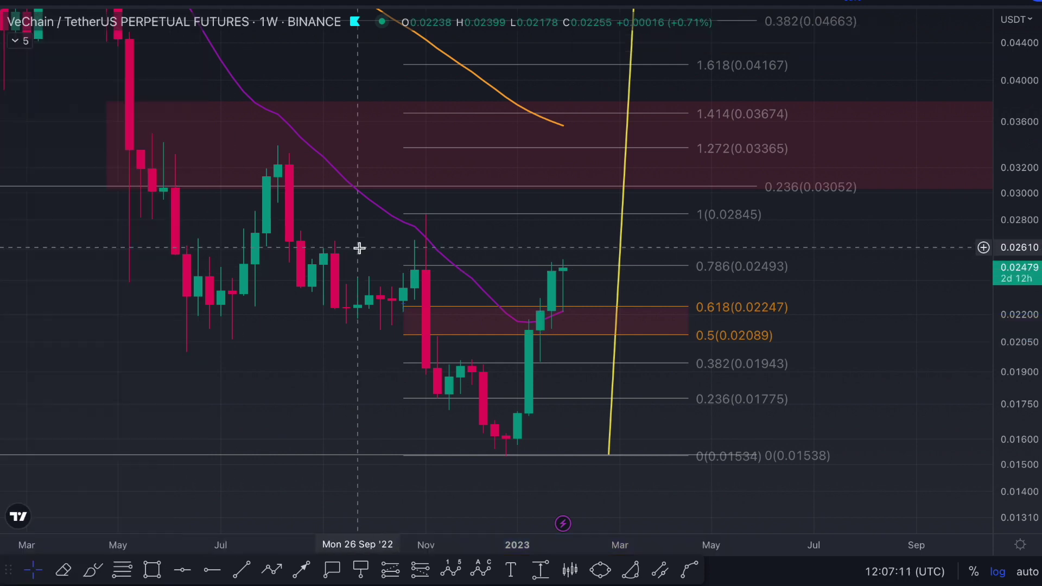
# - Trace the November decline and the zigzag swings since May with the Brush, and delete both strokes
pyautogui.click(93, 570)
pyautogui.moveTo(406, 205)
pyautogui.mouseDown()
pyautogui.moveTo(514, 431)
pyautogui.moveTo(516, 420)
pyautogui.mouseUp()
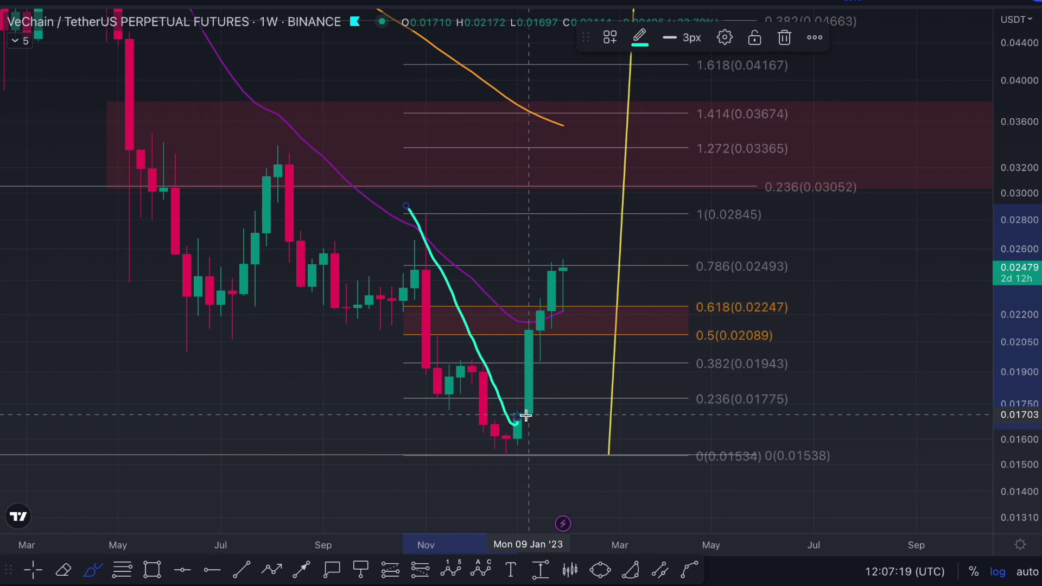
pyautogui.moveTo(130, 68)
pyautogui.mouseDown()
pyautogui.moveTo(223, 300)
pyautogui.moveTo(274, 156)
pyautogui.moveTo(356, 321)
pyautogui.moveTo(422, 224)
pyautogui.moveTo(483, 407)
pyautogui.moveTo(524, 354)
pyautogui.moveTo(550, 289)
pyautogui.mouseUp()
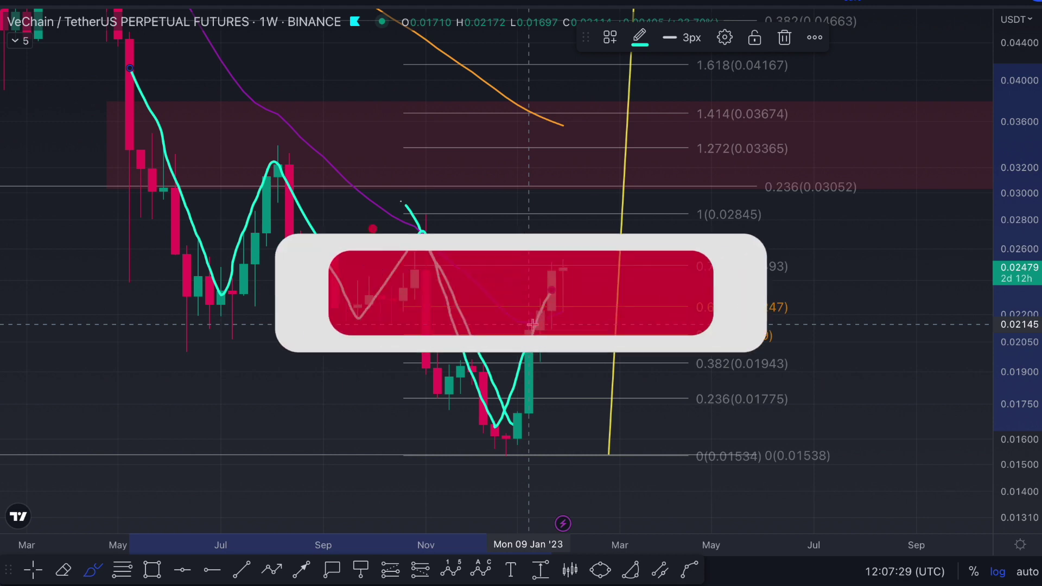
pyautogui.press('Delete')
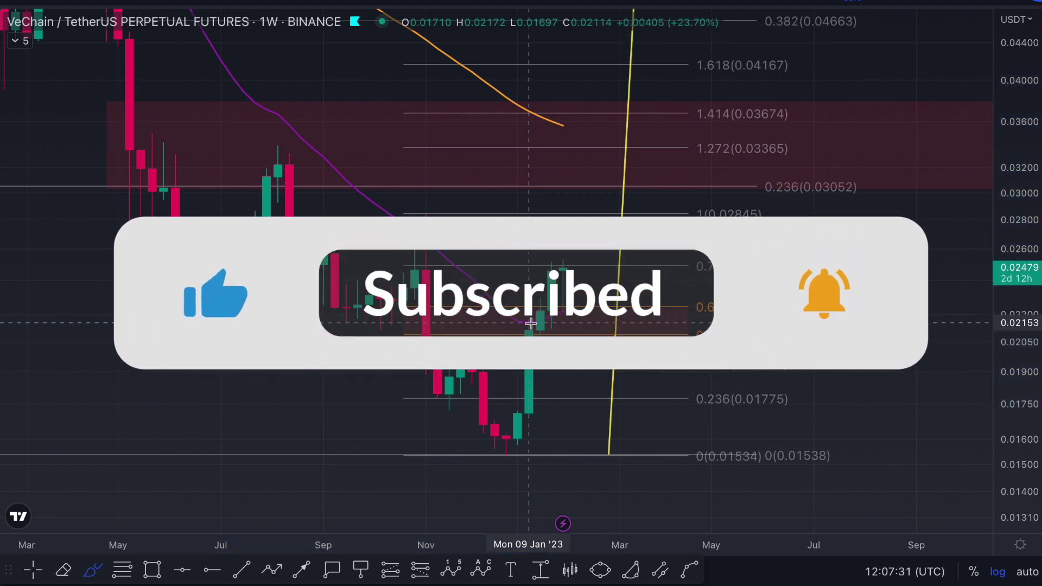
# - Brush over the November decline, circle the price at the 0.5–0.618 zone, and sketch a projected fall below the 0 level
pyautogui.moveTo(418, 213); pyautogui.dragTo(489, 440)
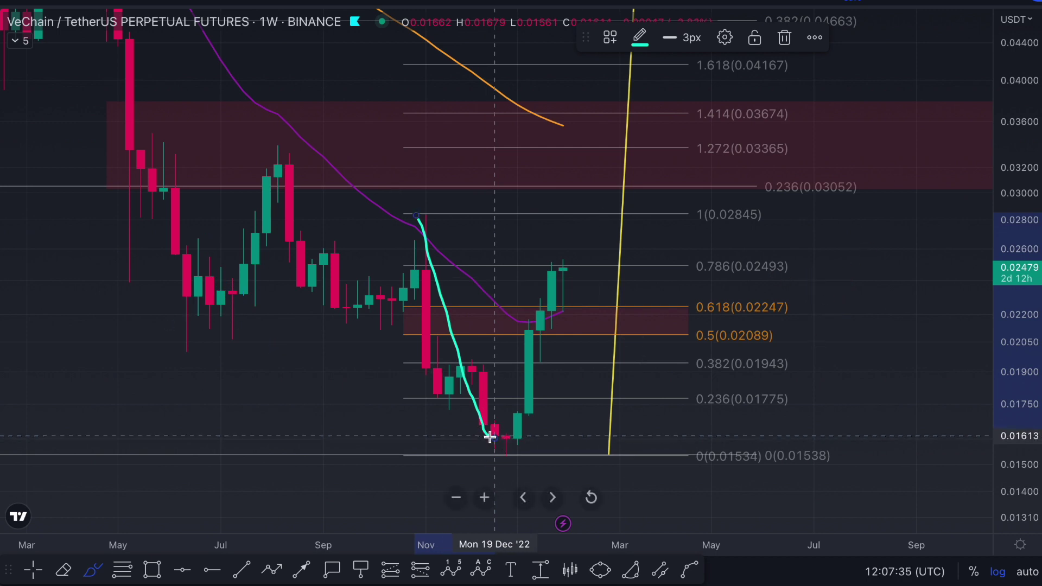
pyautogui.moveTo(593, 299)
pyautogui.mouseDown()
pyautogui.moveTo(549, 347)
pyautogui.moveTo(543, 284)
pyautogui.mouseUp()
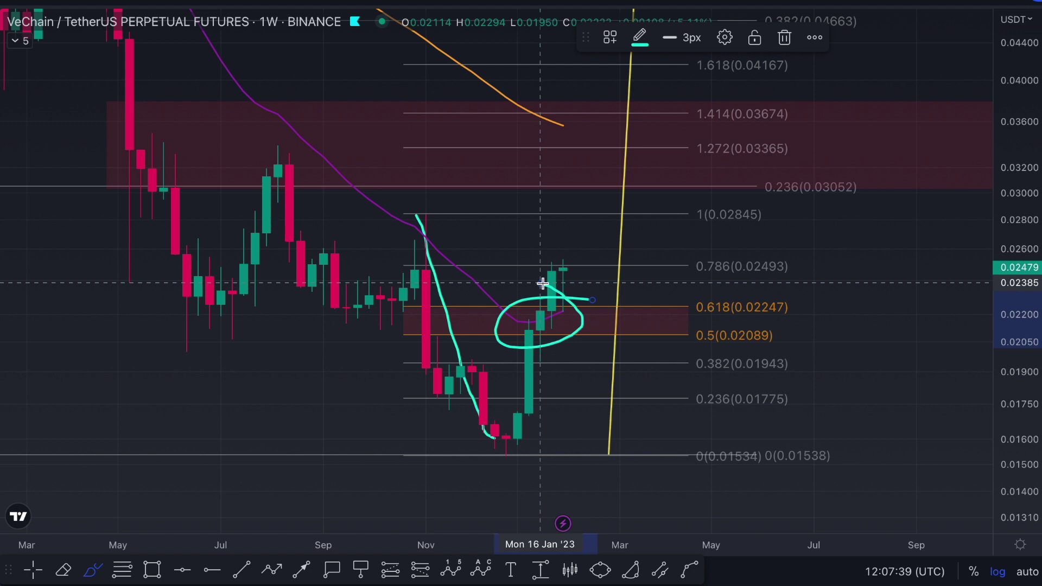
pyautogui.moveTo(541, 314); pyautogui.dragTo(786, 535)
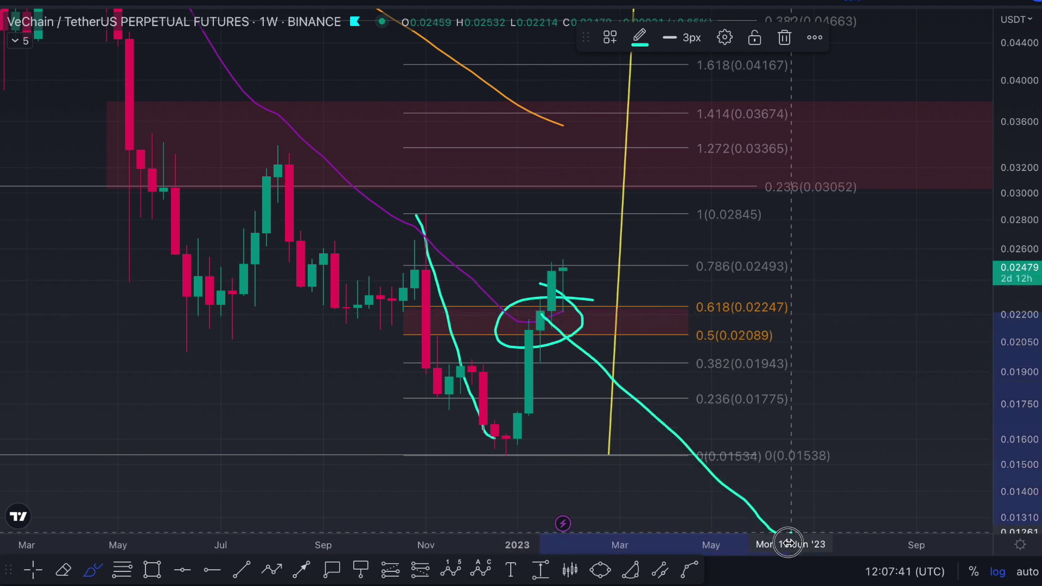
# - Sketch two projected rebounds towards the upper red resistance zone and another down-up-down path with the Brush
pyautogui.moveTo(622, 376)
pyautogui.mouseDown()
pyautogui.moveTo(610, 377)
pyautogui.moveTo(629, 392)
pyautogui.moveTo(610, 391)
pyautogui.moveTo(645, 279)
pyautogui.moveTo(673, 321)
pyautogui.moveTo(764, 129)
pyautogui.mouseUp()
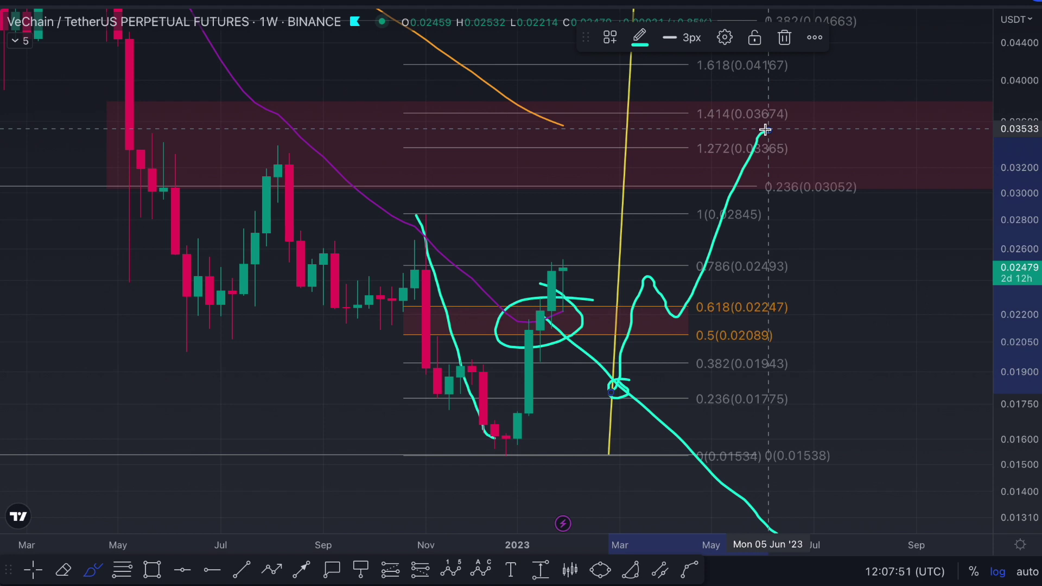
pyautogui.moveTo(764, 129); pyautogui.dragTo(768, 131)
pyautogui.moveTo(555, 262)
pyautogui.mouseDown()
pyautogui.moveTo(616, 314)
pyautogui.moveTo(691, 172)
pyautogui.mouseUp()
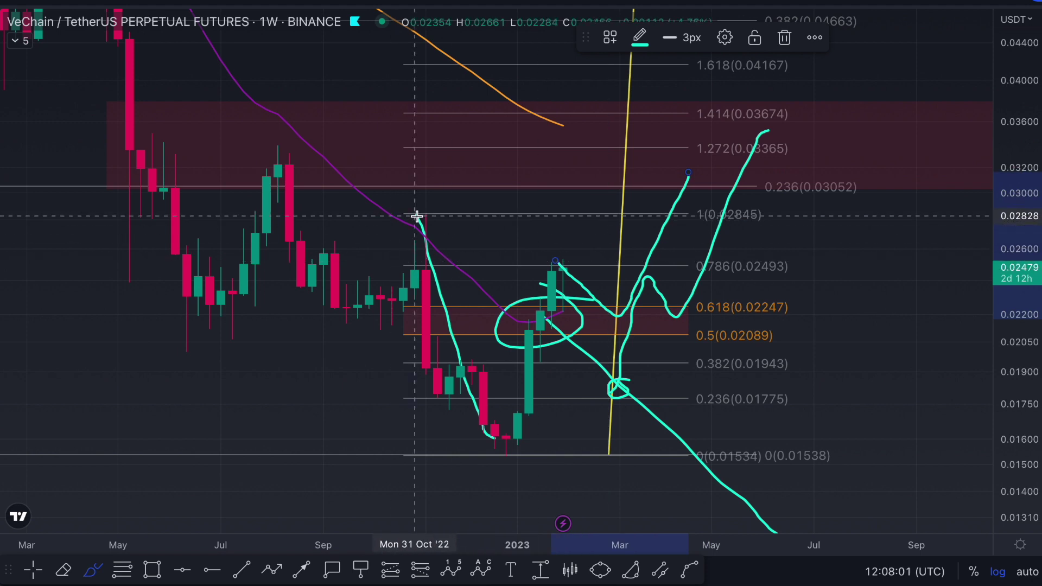
pyautogui.moveTo(414, 214)
pyautogui.mouseDown()
pyautogui.moveTo(477, 302)
pyautogui.moveTo(506, 442)
pyautogui.moveTo(541, 306)
pyautogui.moveTo(825, 510)
pyautogui.mouseUp()
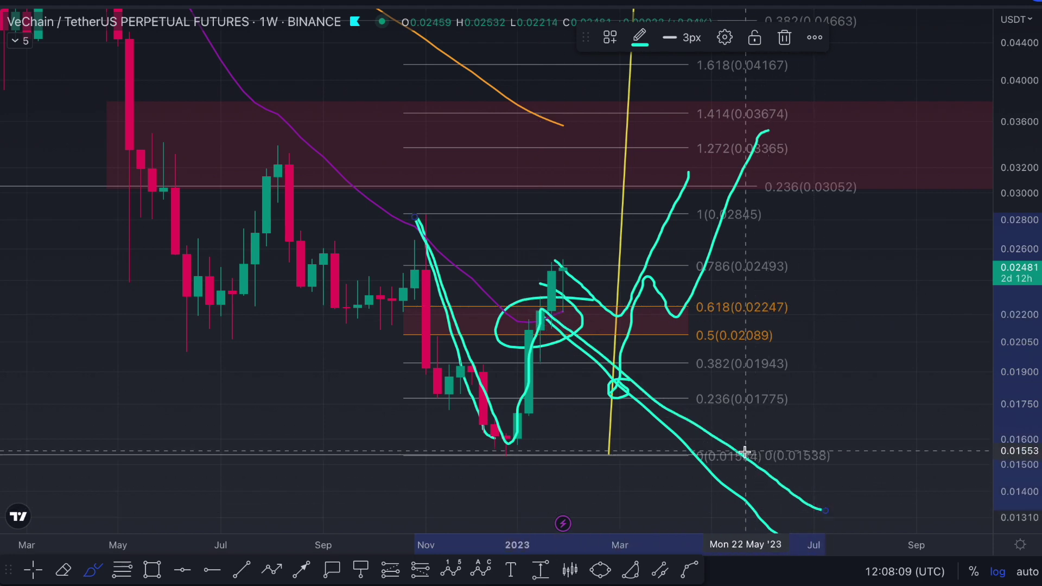
# - Undo all the brush annotations on the chart
pyautogui.hotkey('ctrl', 'z')
pyautogui.hotkey('ctrl', 'z')
pyautogui.hotkey('ctrl', 'z')
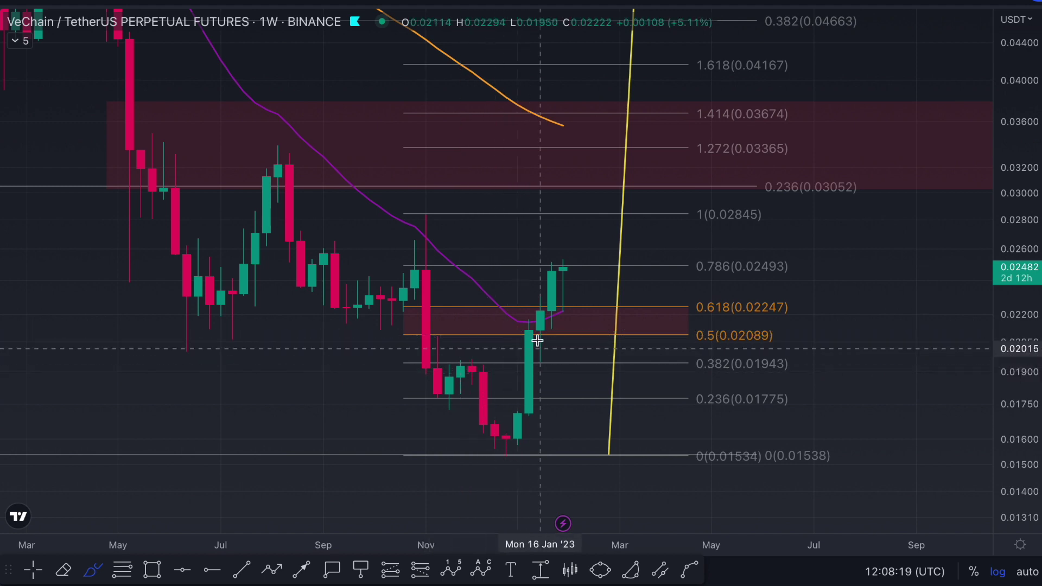
# - Sketch the January rally and a pullback into the 0.5–0.618 zone with the Brush, and undo the stroke
pyautogui.click(530, 416)
pyautogui.moveTo(530, 415)
pyautogui.mouseDown()
pyautogui.moveTo(552, 275)
pyautogui.moveTo(576, 324)
pyautogui.mouseUp()
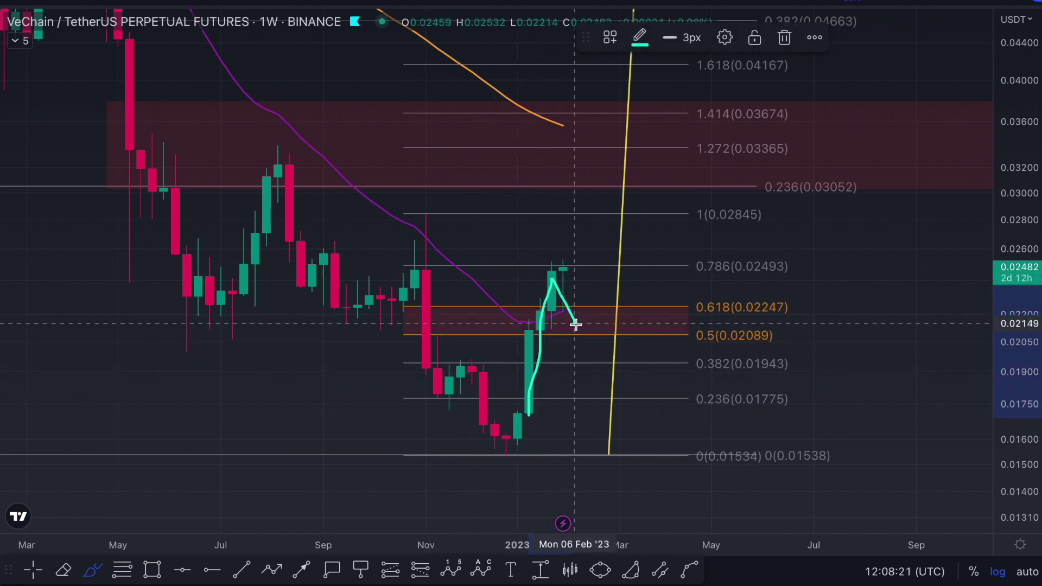
pyautogui.hotkey('ctrl', 'z')
# - Brush over the summer and autumn relief rallies, circle the current 0.5–0.618 zone, and sketch a projected drop from it
pyautogui.scroll(-2, 552, 328)
pyautogui.click(327, 308)
pyautogui.moveTo(327, 308); pyautogui.dragTo(393, 164)
pyautogui.moveTo(468, 324); pyautogui.dragTo(528, 223)
pyautogui.moveTo(634, 304)
pyautogui.mouseDown()
pyautogui.moveTo(613, 329)
pyautogui.moveTo(807, 527)
pyautogui.mouseUp()
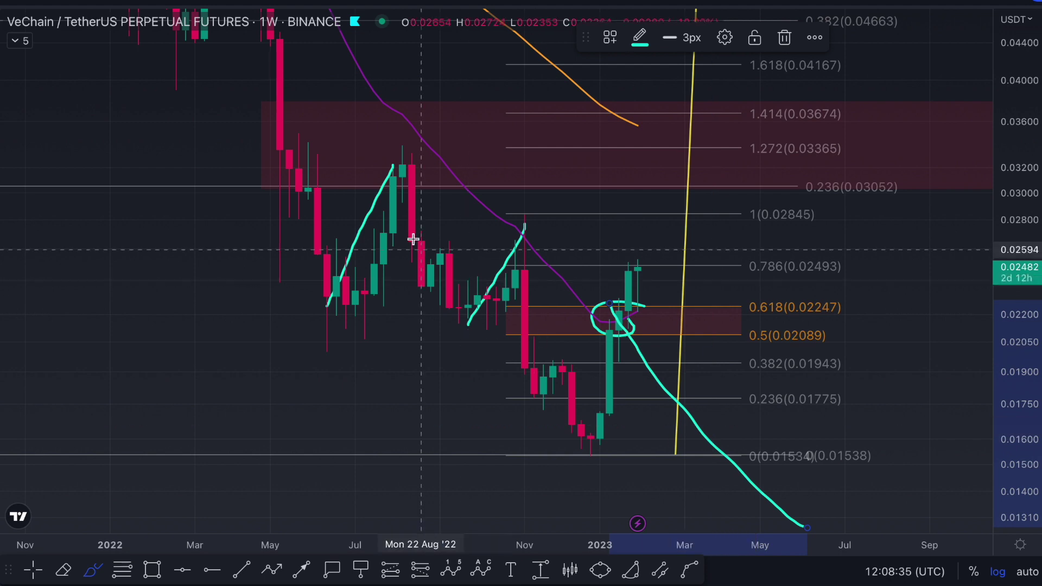
# - Mark the June low and trace the decline from May to November, and undo these strokes and the projected drop
pyautogui.hscroll(-1, 396, 190)
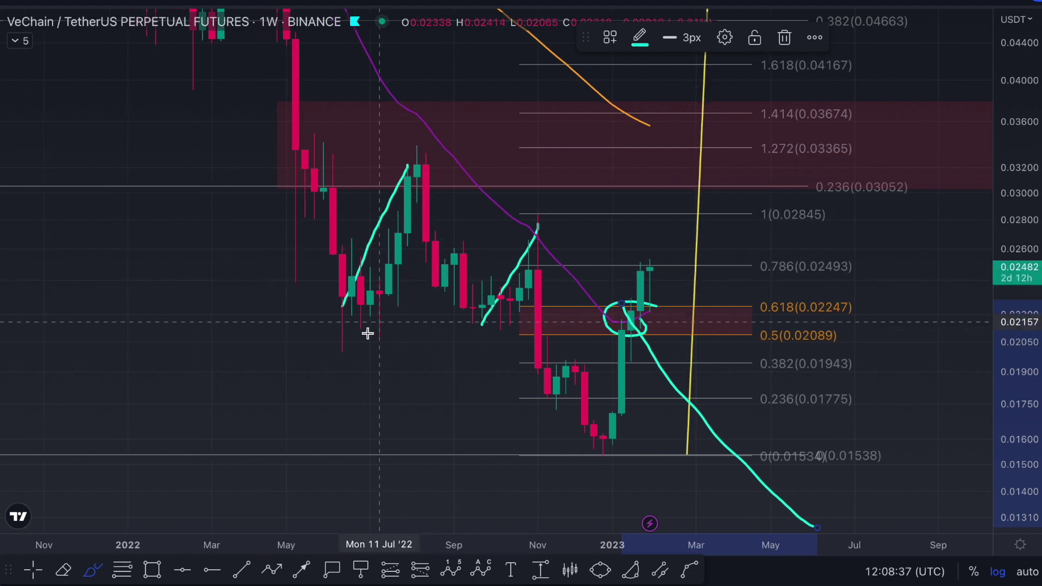
pyautogui.moveTo(342, 348); pyautogui.dragTo(351, 330)
pyautogui.moveTo(279, 62)
pyautogui.mouseDown()
pyautogui.moveTo(342, 298)
pyautogui.moveTo(415, 163)
pyautogui.moveTo(536, 372)
pyautogui.mouseUp()
pyautogui.hotkey('ctrl', 'z')
pyautogui.hotkey('ctrl', 'z')
pyautogui.hotkey('ctrl', 'z')
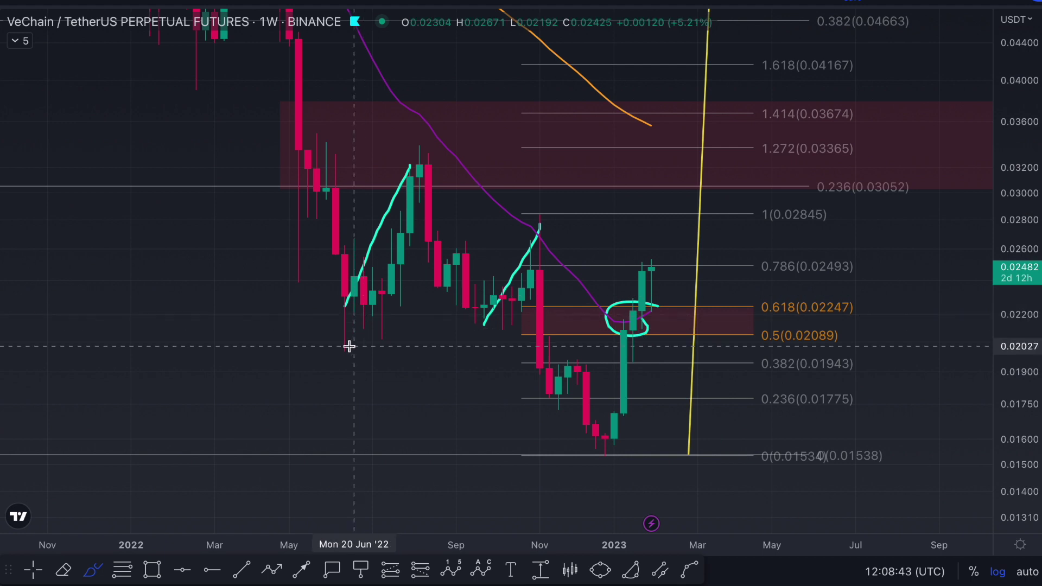
# - Sketch the June–August rally, its pullback levels, a projected rise and the following drop, and undo all brush strokes
pyautogui.moveTo(343, 349)
pyautogui.mouseDown()
pyautogui.moveTo(414, 167)
pyautogui.moveTo(442, 249)
pyautogui.moveTo(460, 248)
pyautogui.moveTo(419, 259)
pyautogui.moveTo(439, 202)
pyautogui.moveTo(447, 235)
pyautogui.moveTo(475, 225)
pyautogui.moveTo(540, 97)
pyautogui.mouseUp()
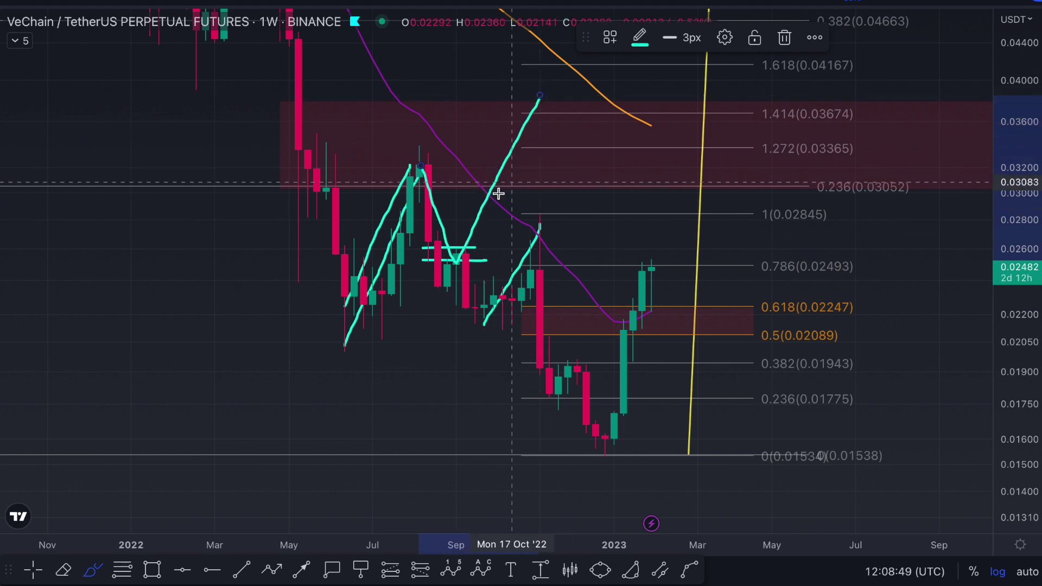
pyautogui.moveTo(452, 272)
pyautogui.mouseDown()
pyautogui.moveTo(481, 249)
pyautogui.moveTo(542, 410)
pyautogui.mouseUp()
pyautogui.hotkey('ctrl', 'z')
pyautogui.hotkey('ctrl', 'z')
pyautogui.hotkey('ctrl', 'z')
pyautogui.hotkey('ctrl', 'z')
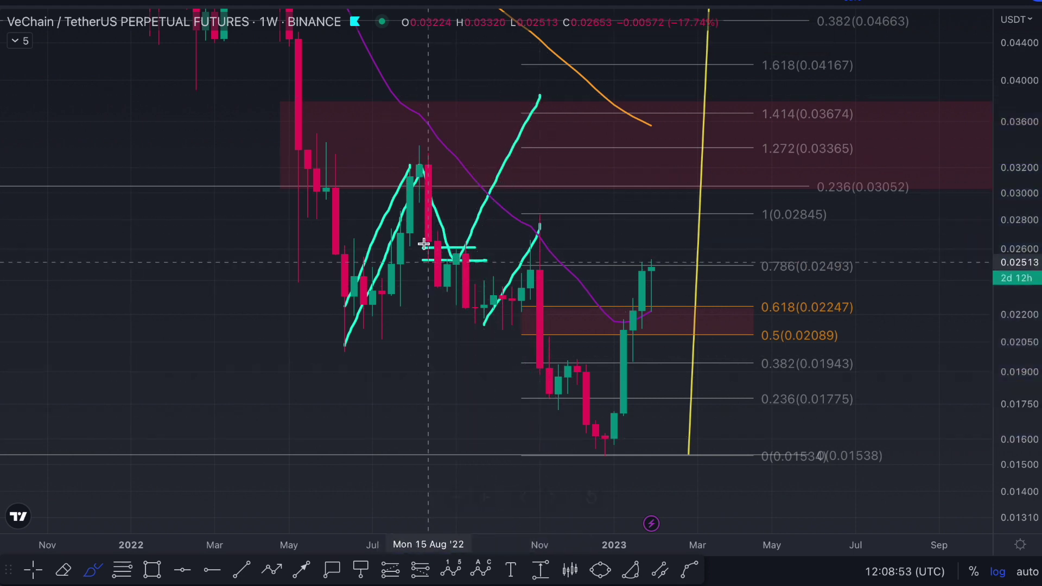
pyautogui.hotkey('ctrl', 'z')
pyautogui.hotkey('ctrl', 'z')
pyautogui.hotkey('ctrl', 'z')
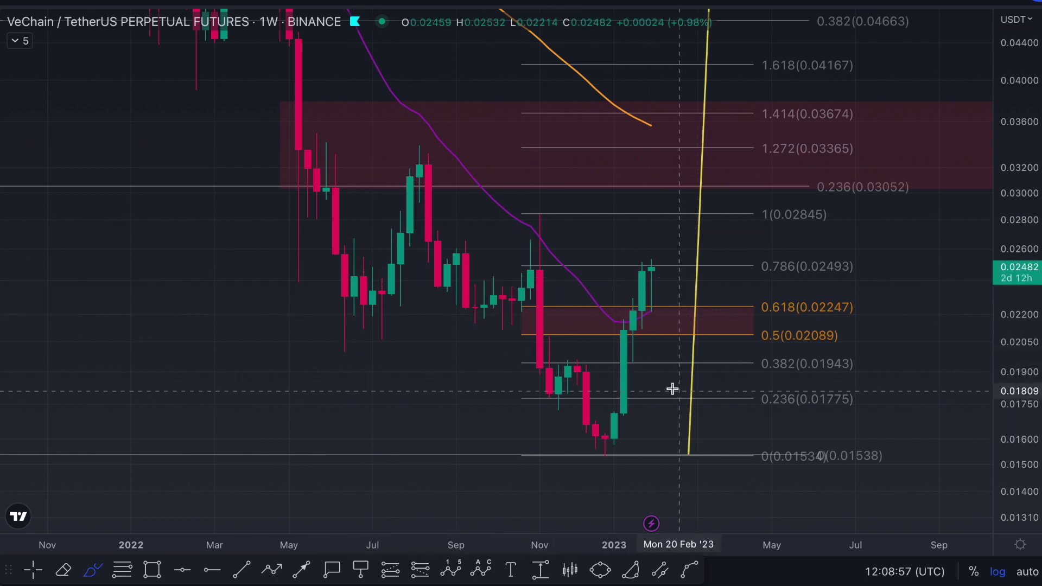
# - Trace the decline from the 0.02845 swing high down to the December low with the Brush
pyautogui.moveTo(522, 215); pyautogui.dragTo(587, 435)
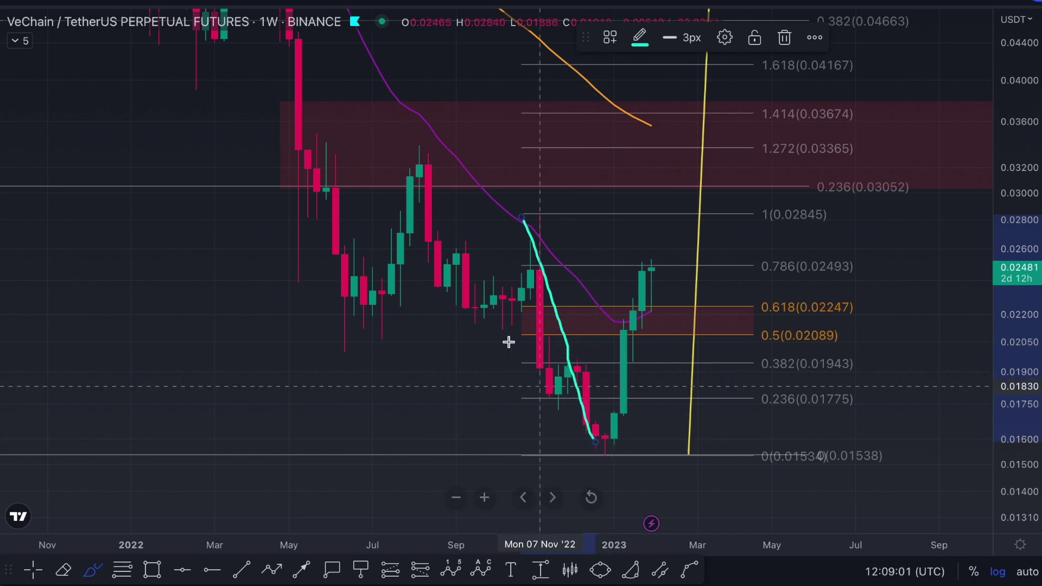
# - Sketch the broader downtrend and the drop from the August high with the Brush, undoing each stroke
pyautogui.moveTo(1022, 259); pyautogui.dragTo(991, 426)
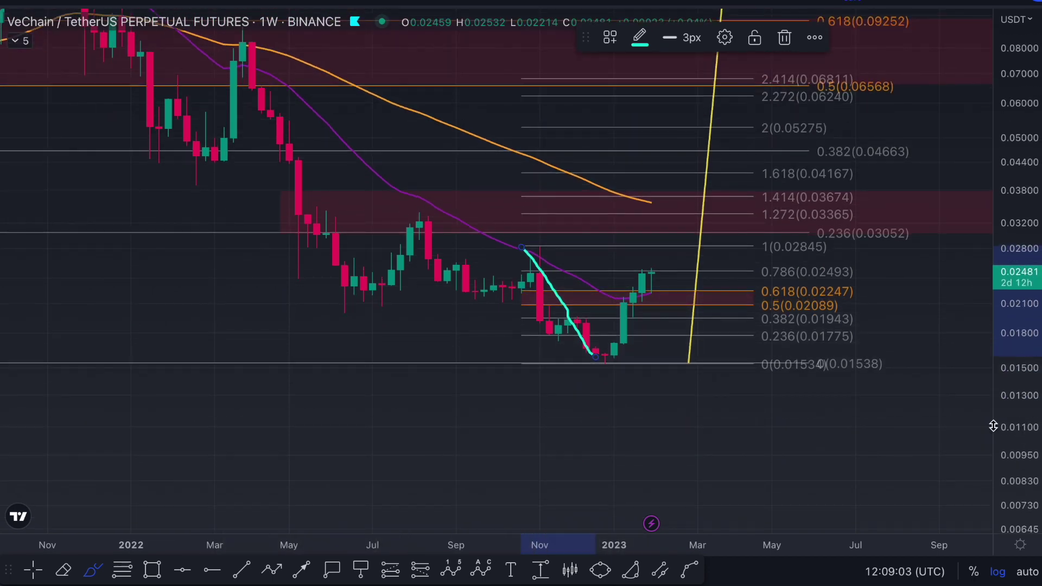
pyautogui.moveTo(87, 46)
pyautogui.mouseDown()
pyautogui.moveTo(161, 158)
pyautogui.moveTo(220, 86)
pyautogui.moveTo(334, 308)
pyautogui.moveTo(409, 233)
pyautogui.moveTo(501, 325)
pyautogui.mouseUp()
pyautogui.hotkey('ctrl', 'z')
pyautogui.moveTo(419, 210)
pyautogui.mouseDown()
pyautogui.moveTo(493, 318)
pyautogui.moveTo(546, 252)
pyautogui.moveTo(599, 352)
pyautogui.mouseUp()
pyautogui.hotkey('ctrl', 'z')
# - Sketch the latest candle's pullback towards the 0.618 level, stay on the chart page when asked about leaving, and remove the strokes
pyautogui.scroll(3, 700, 339)
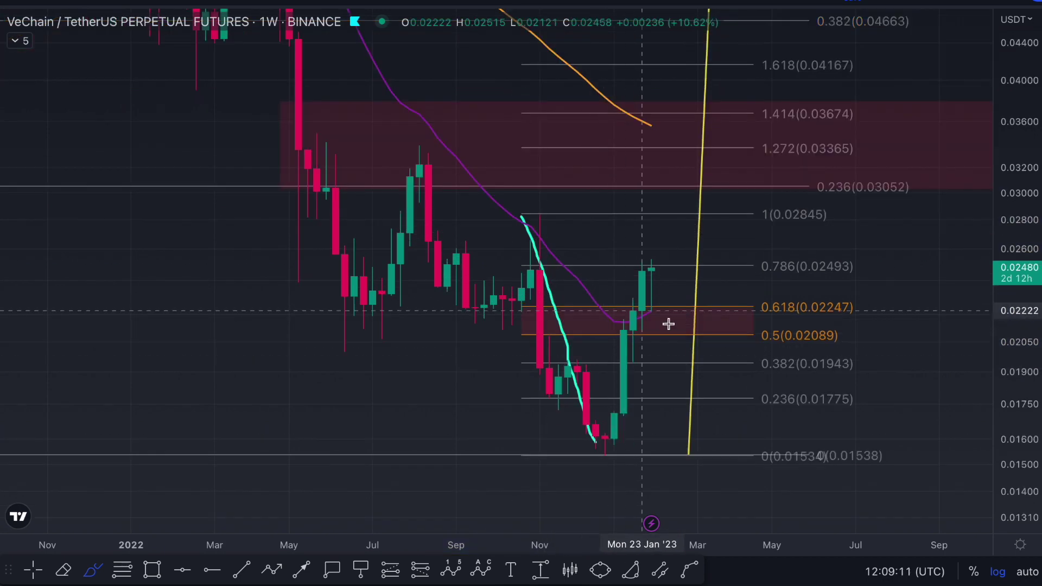
pyautogui.scroll(1, 696, 337)
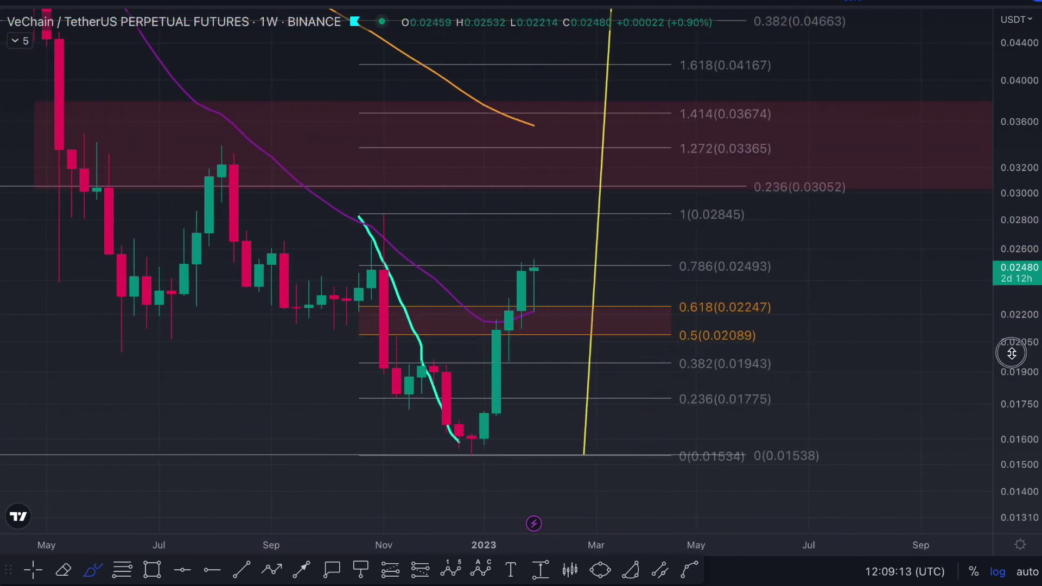
pyautogui.moveTo(1011, 353); pyautogui.dragTo(1014, 395)
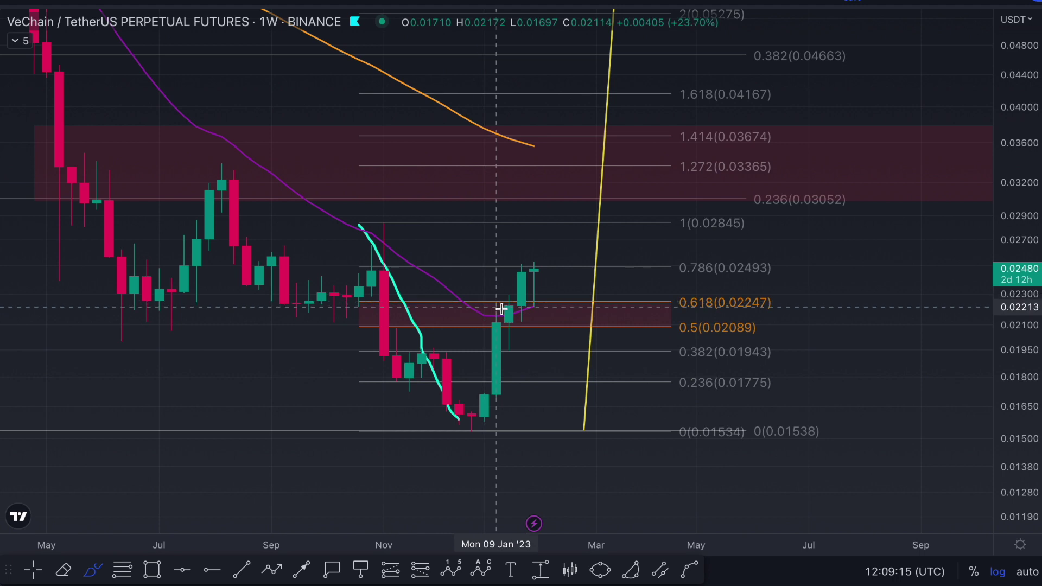
pyautogui.scroll(1, 492, 322)
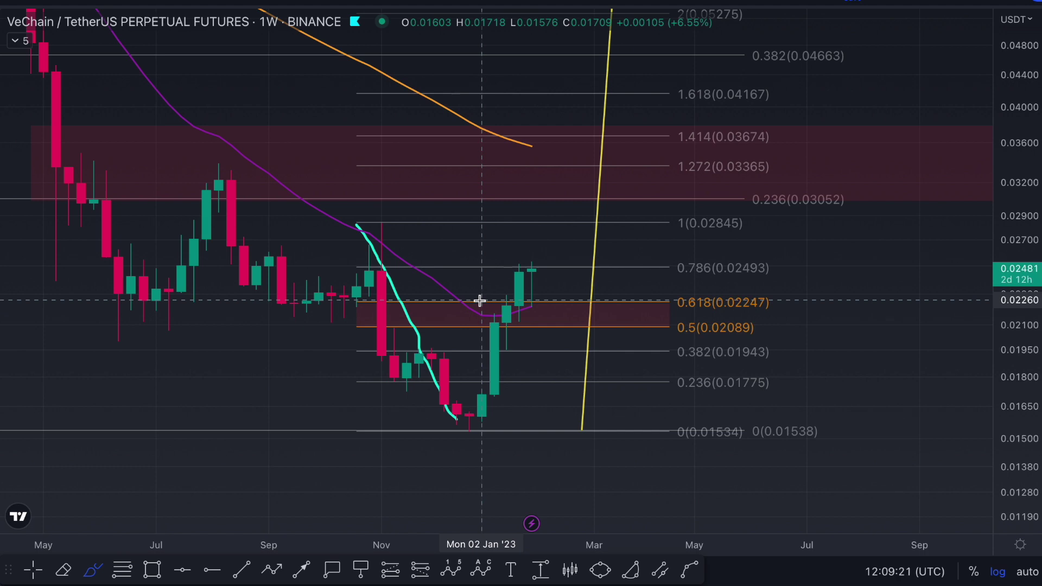
pyautogui.moveTo(519, 269)
pyautogui.mouseDown()
pyautogui.moveTo(535, 275)
pyautogui.moveTo(539, 293)
pyautogui.mouseUp()
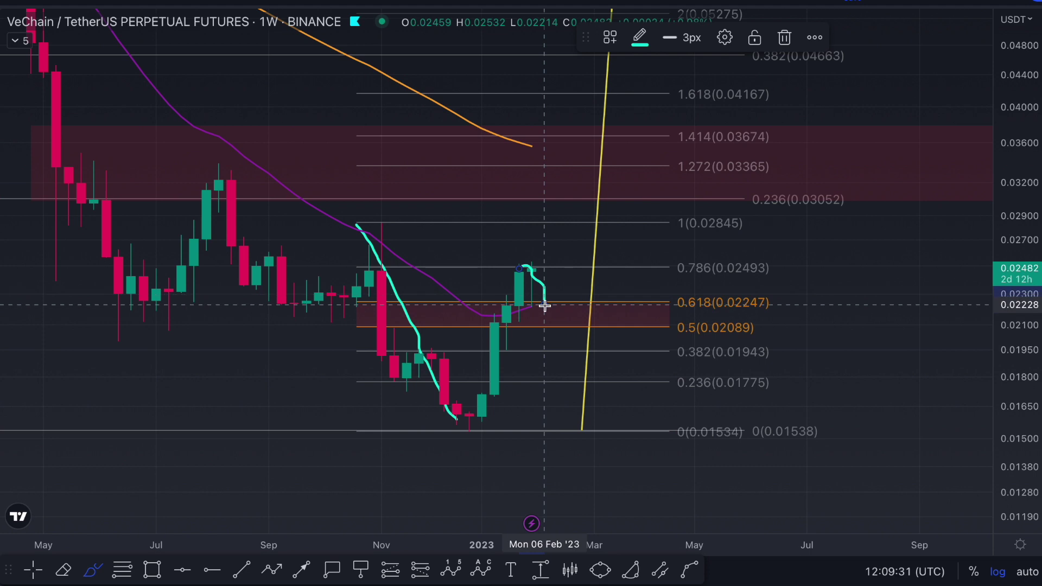
pyautogui.moveTo(524, 266); pyautogui.dragTo(544, 307)
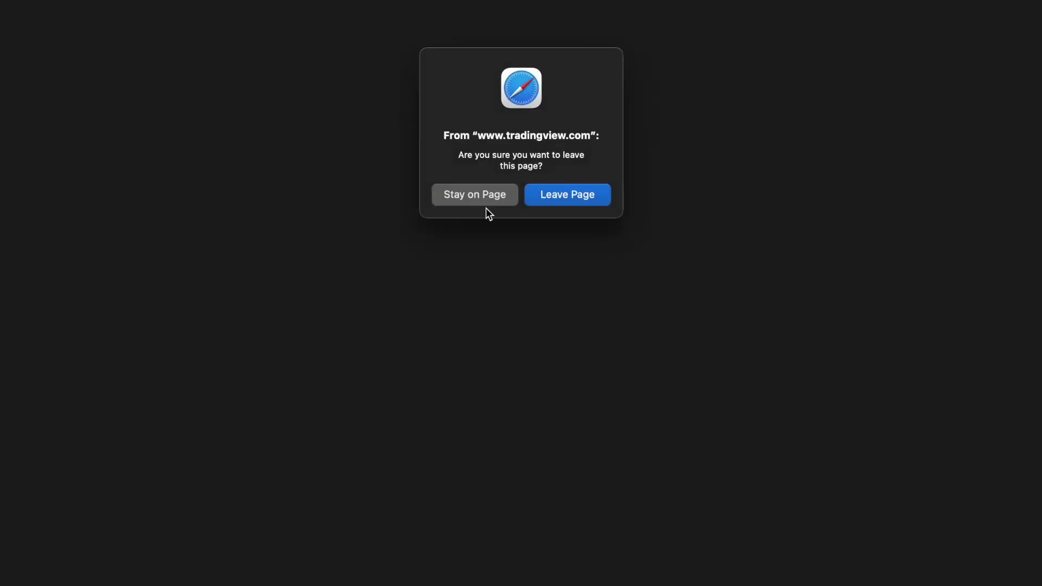
pyautogui.click(482, 196)
pyautogui.click(823, 59)
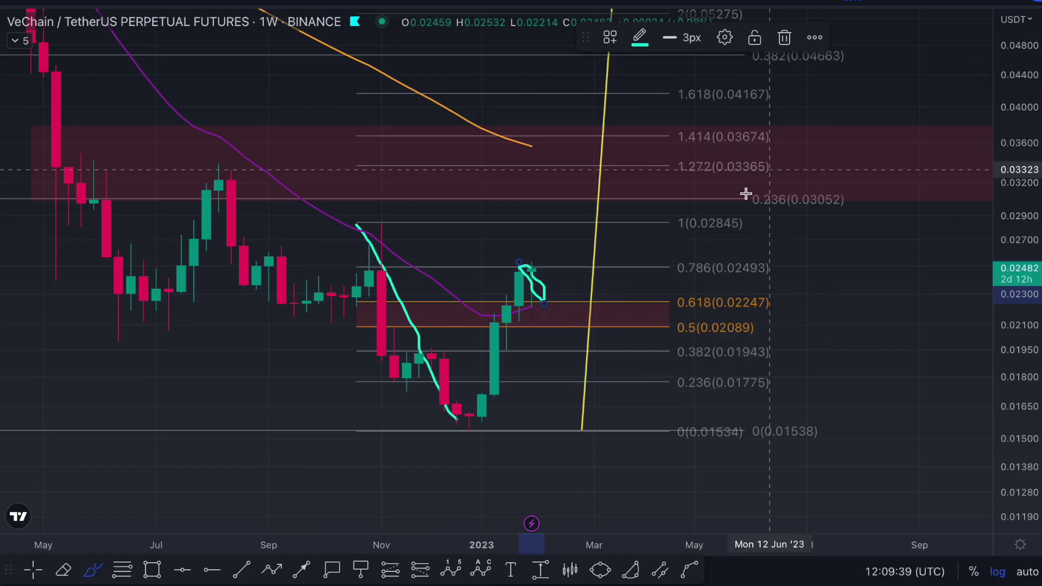
pyautogui.press('Delete')
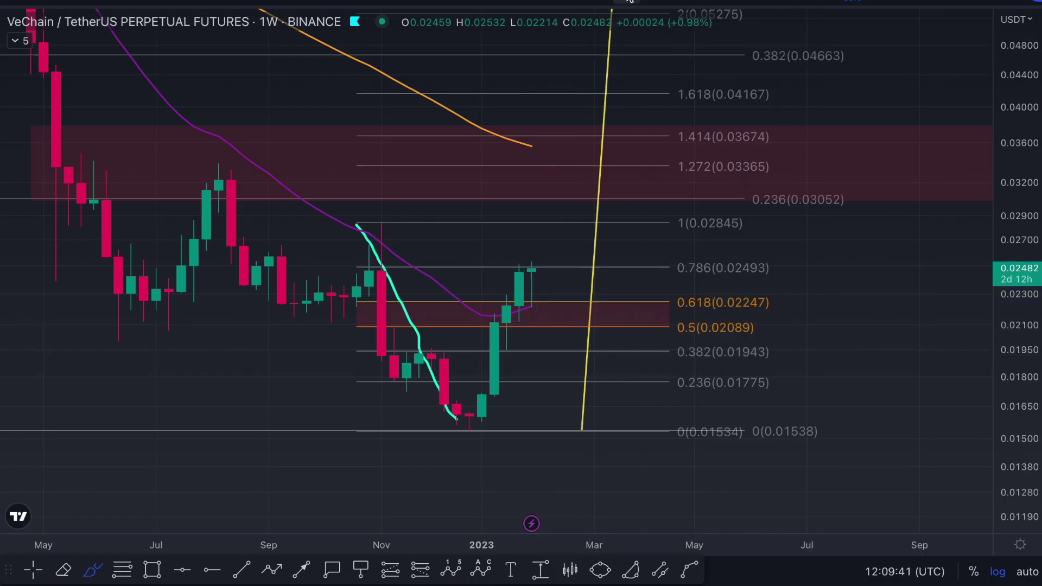
# - Brush a short support line beneath the latest candle, circle the May–August highs in the red resistance zone, and remove both annotations
pyautogui.moveTo(522, 308); pyautogui.dragTo(577, 308)
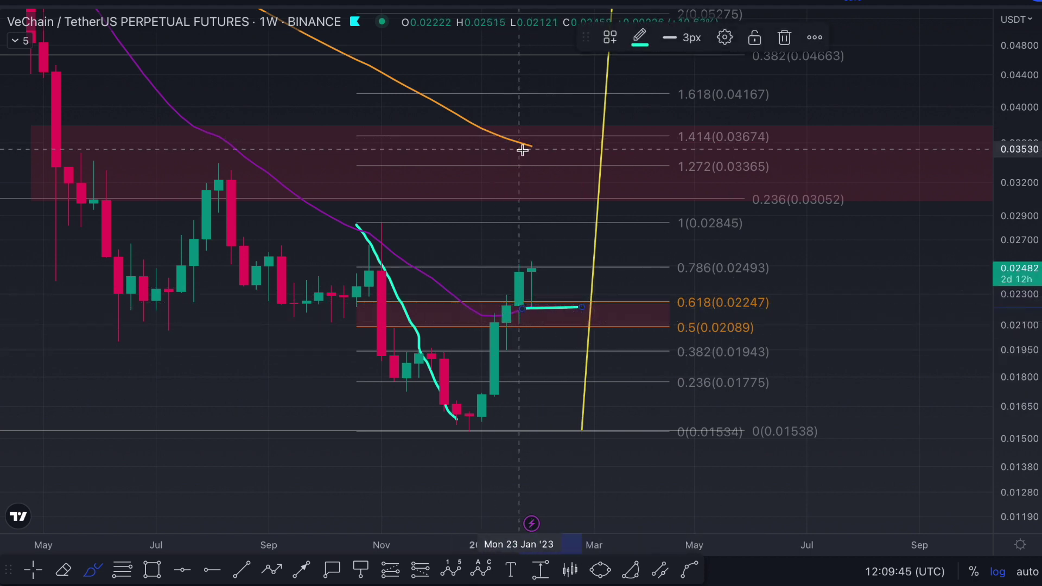
pyautogui.moveTo(51, 163)
pyautogui.mouseDown()
pyautogui.moveTo(286, 170)
pyautogui.moveTo(39, 165)
pyautogui.moveTo(118, 186)
pyautogui.mouseUp()
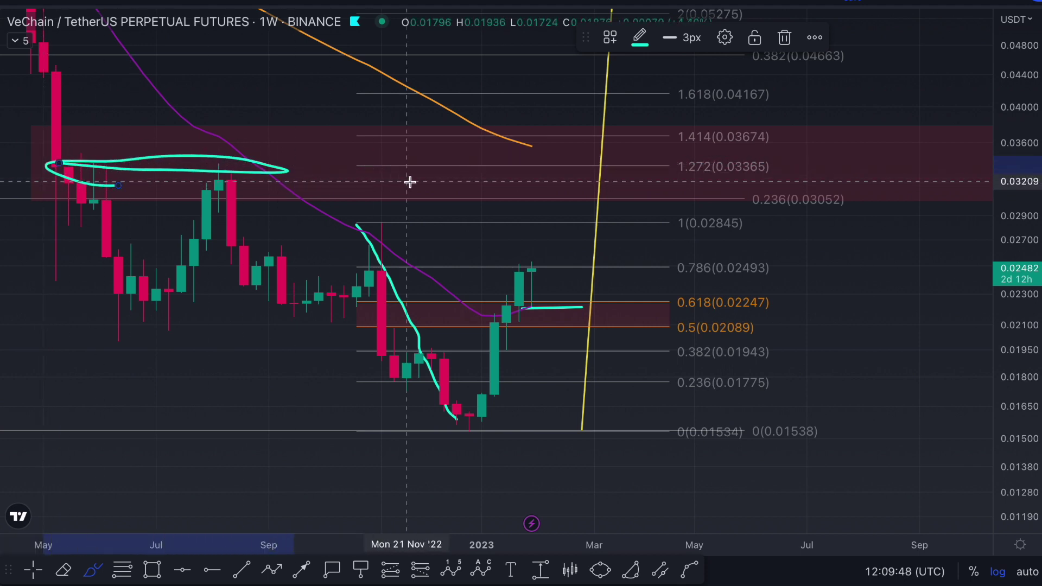
pyautogui.click(619, 1)
pyautogui.click(619, 2)
pyautogui.click(619, 1)
pyautogui.press('Escape')
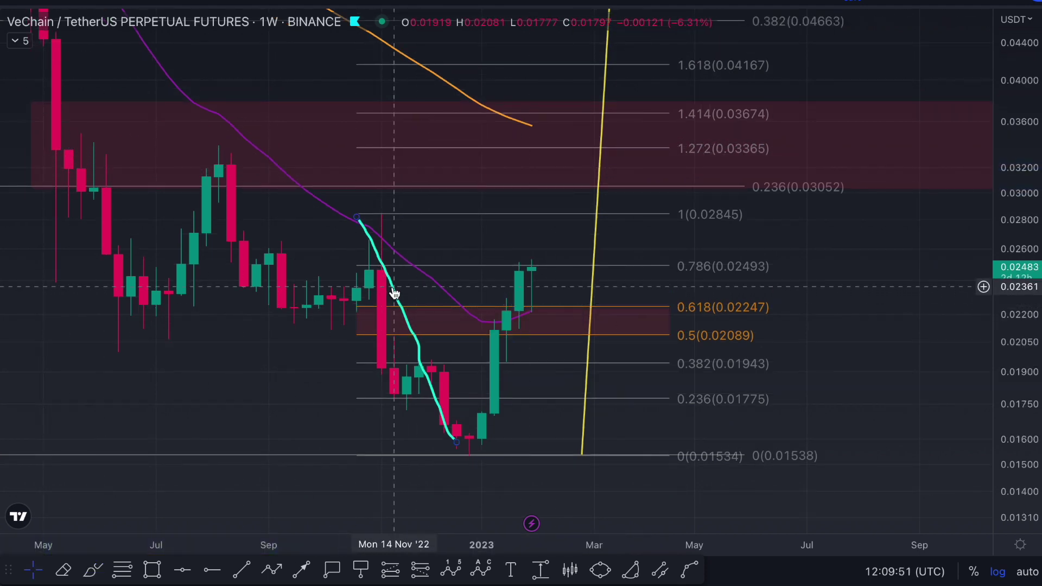
# - Delete the brush stroke tracing the decline from the 0.02845 swing high to the December low
pyautogui.click(394, 293)
pyautogui.press('Delete')
# - Recolour the 0.5–0.618 zone rectangle green and extend its later edge to about mid-May 2023
pyautogui.click(670, 322)
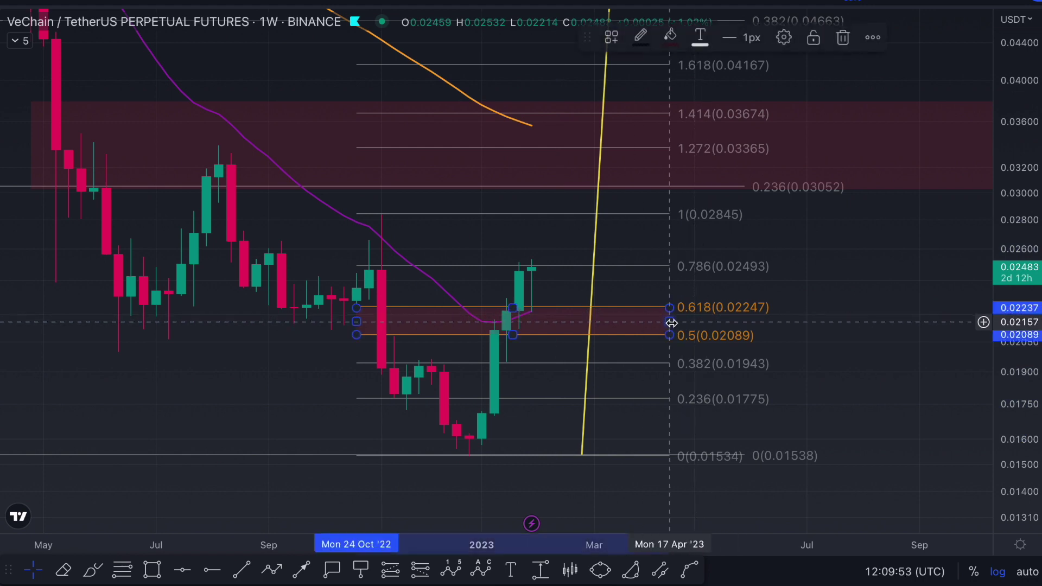
pyautogui.click(671, 37)
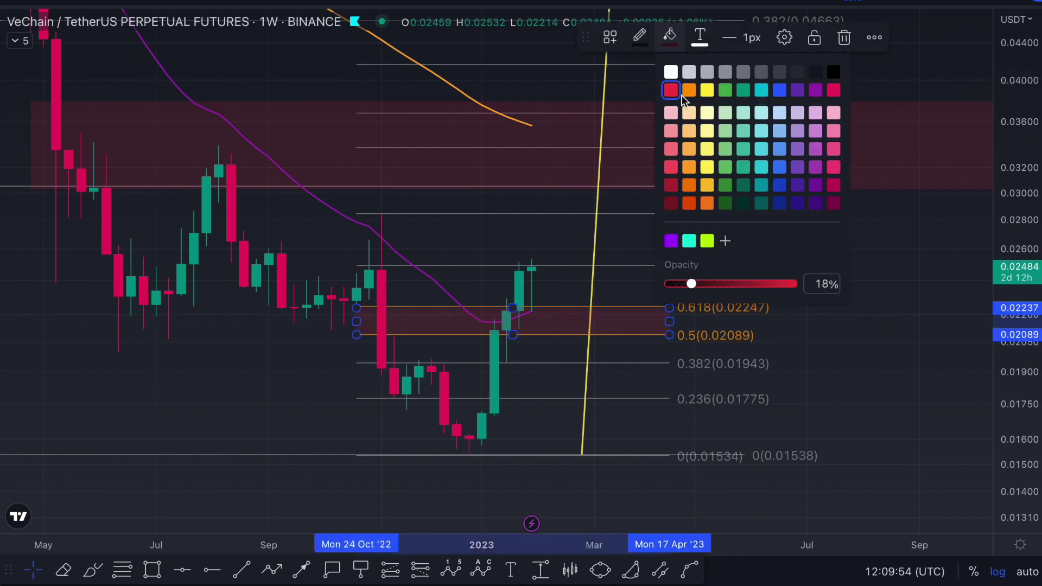
pyautogui.click(724, 90)
pyautogui.click(947, 372)
pyautogui.moveTo(669, 321); pyautogui.dragTo(720, 322)
pyautogui.click(878, 334)
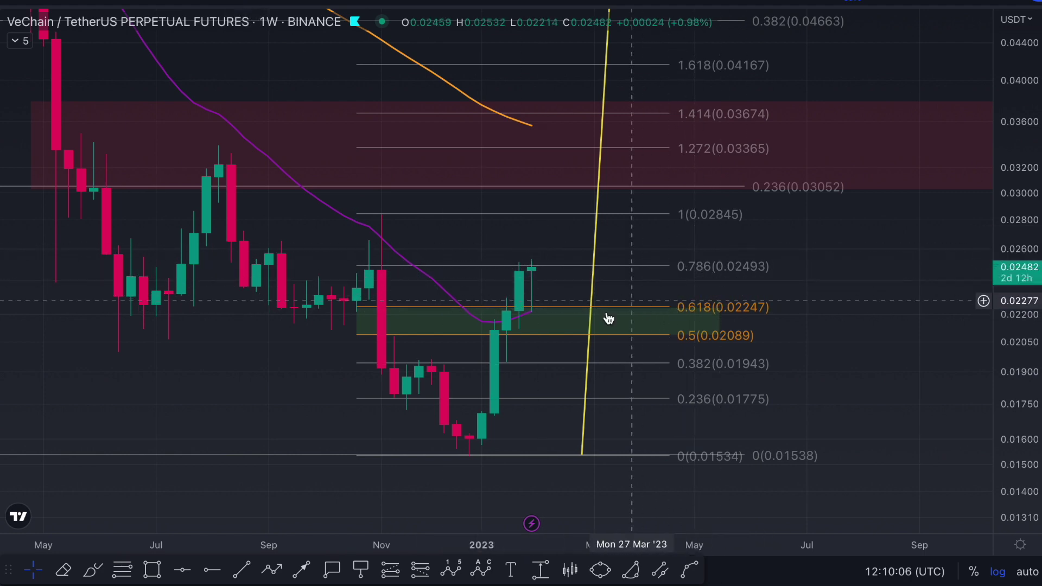
# - Brush a pullback into the green zone followed by a rise towards the 1.414 level, and remove the sketch
pyautogui.click(1, 126)
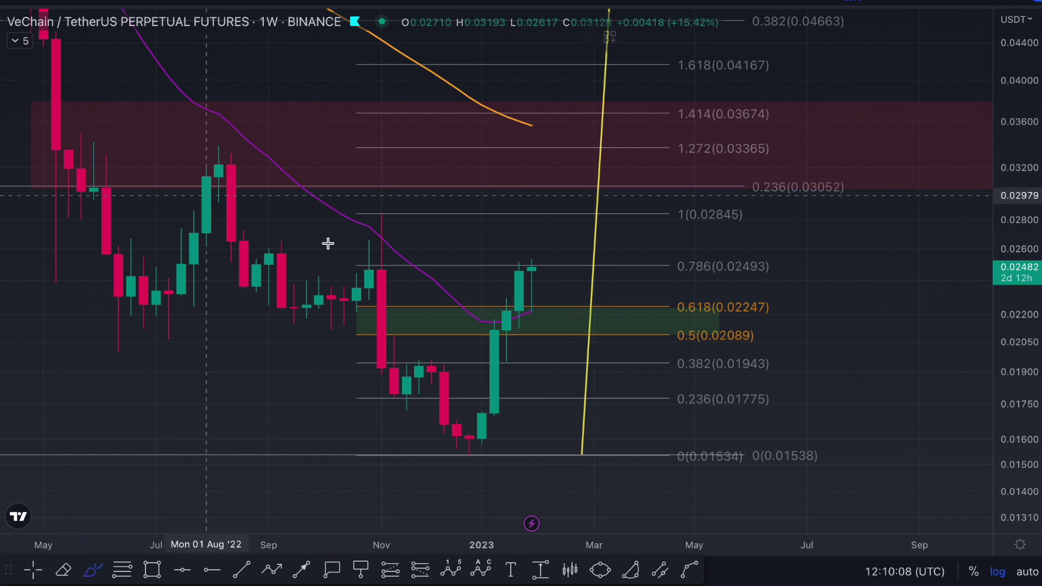
pyautogui.moveTo(482, 358)
pyautogui.mouseDown()
pyautogui.moveTo(524, 265)
pyautogui.moveTo(541, 297)
pyautogui.moveTo(562, 307)
pyautogui.moveTo(632, 128)
pyautogui.mouseUp()
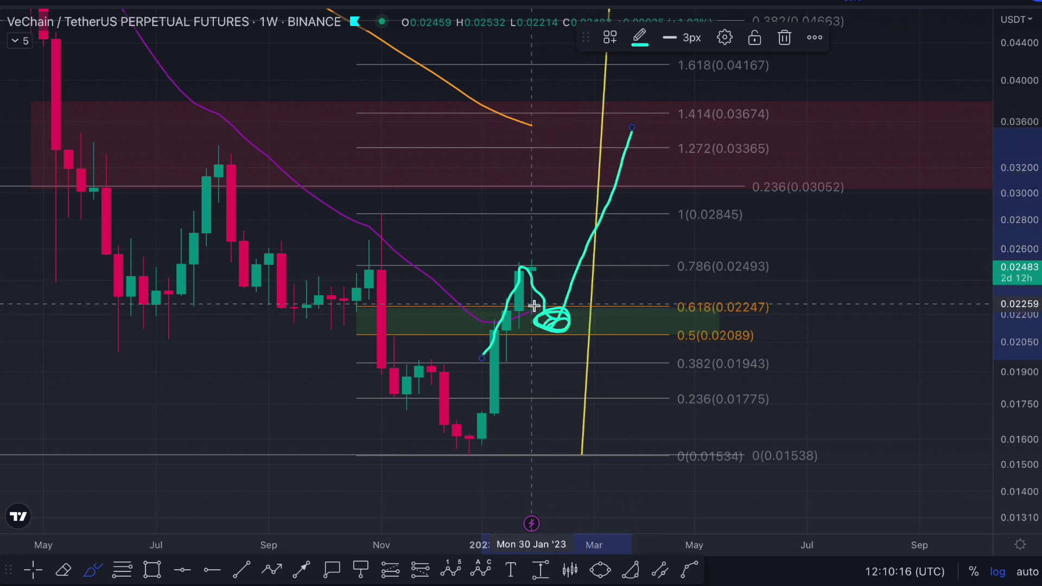
pyautogui.press('Delete')
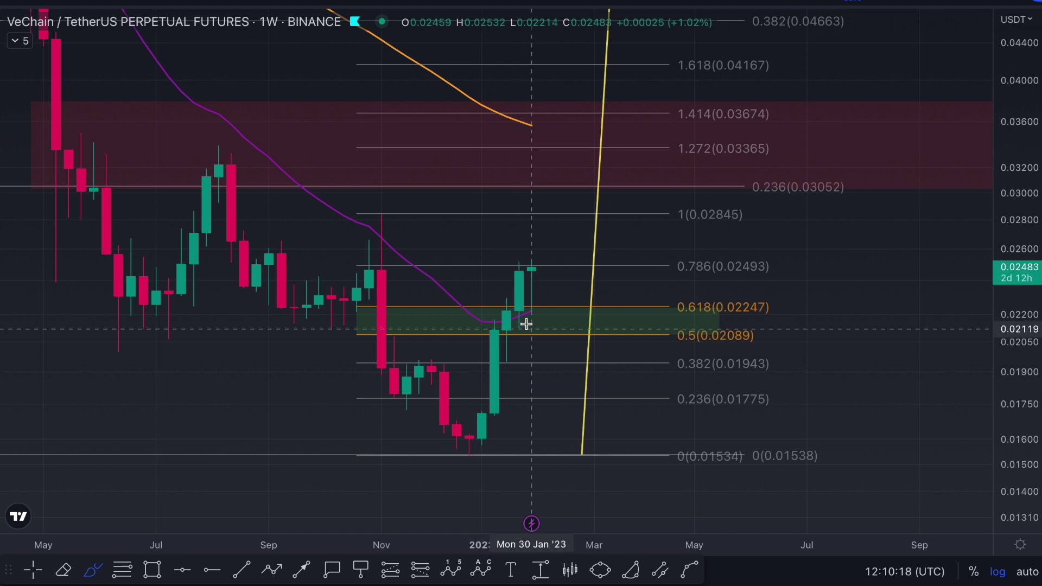
# - Brush a line at the 0.786 level with breakout, breakdown and dip-then-recovery paths around it, undoing all the strokes
pyautogui.moveTo(509, 264); pyautogui.dragTo(594, 265)
pyautogui.moveTo(531, 293); pyautogui.dragTo(582, 154)
pyautogui.moveTo(531, 267)
pyautogui.mouseDown()
pyautogui.moveTo(596, 344)
pyautogui.moveTo(627, 351)
pyautogui.moveTo(794, 515)
pyautogui.mouseUp()
pyautogui.moveTo(469, 437)
pyautogui.mouseDown()
pyautogui.moveTo(532, 266)
pyautogui.moveTo(832, 529)
pyautogui.mouseUp()
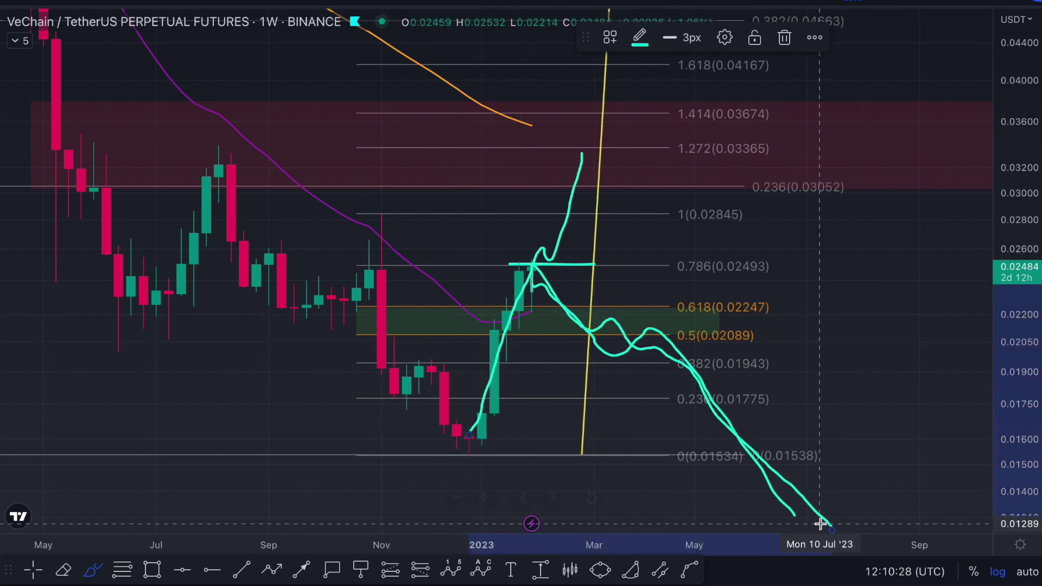
pyautogui.click(628, 1)
pyautogui.click(628, 1)
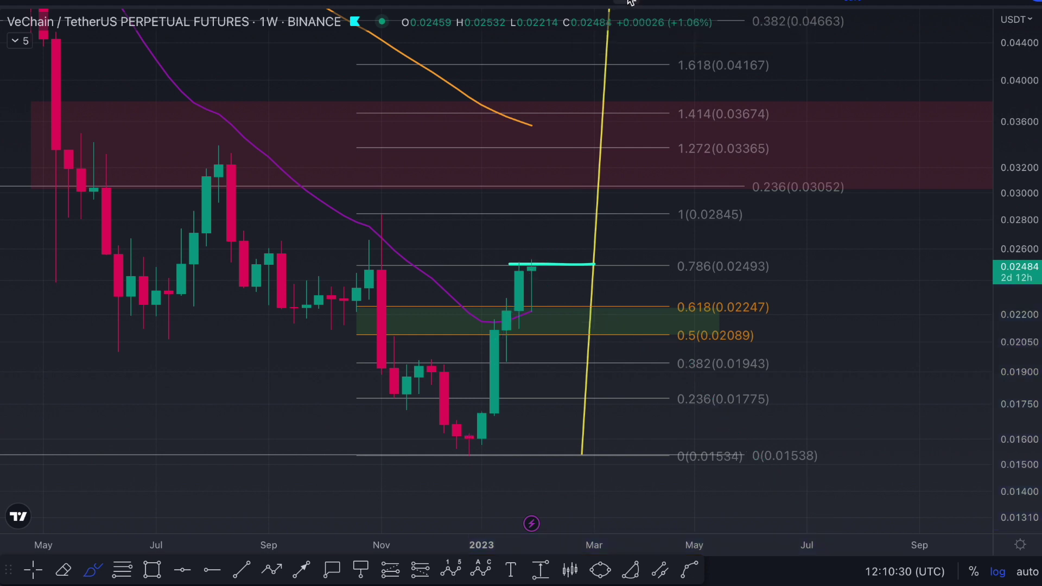
pyautogui.moveTo(523, 274)
pyautogui.mouseDown()
pyautogui.moveTo(544, 319)
pyautogui.moveTo(605, 347)
pyautogui.moveTo(600, 367)
pyautogui.moveTo(642, 294)
pyautogui.moveTo(697, 240)
pyautogui.moveTo(745, 115)
pyautogui.mouseUp()
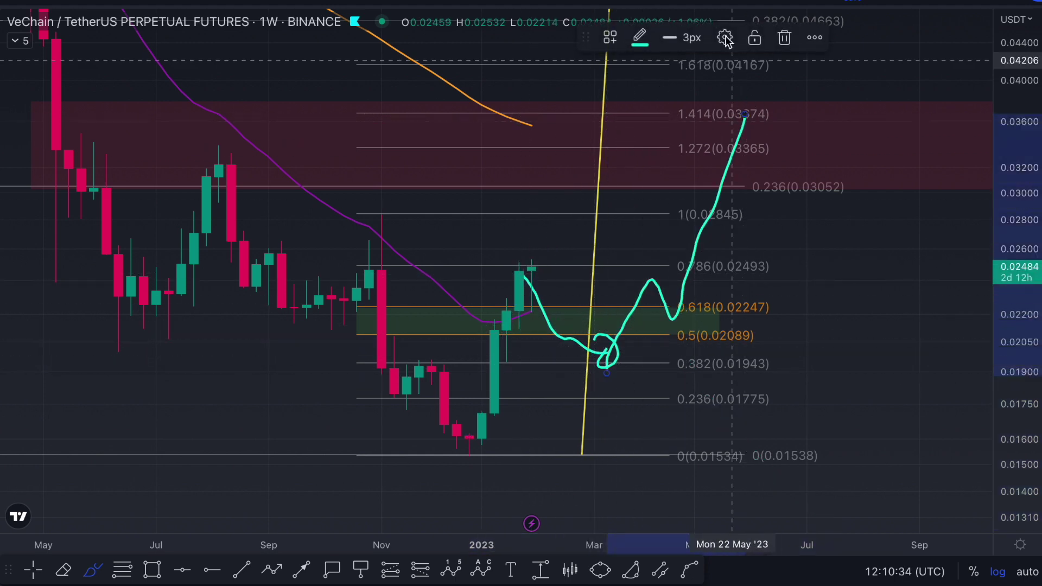
pyautogui.click(620, 1)
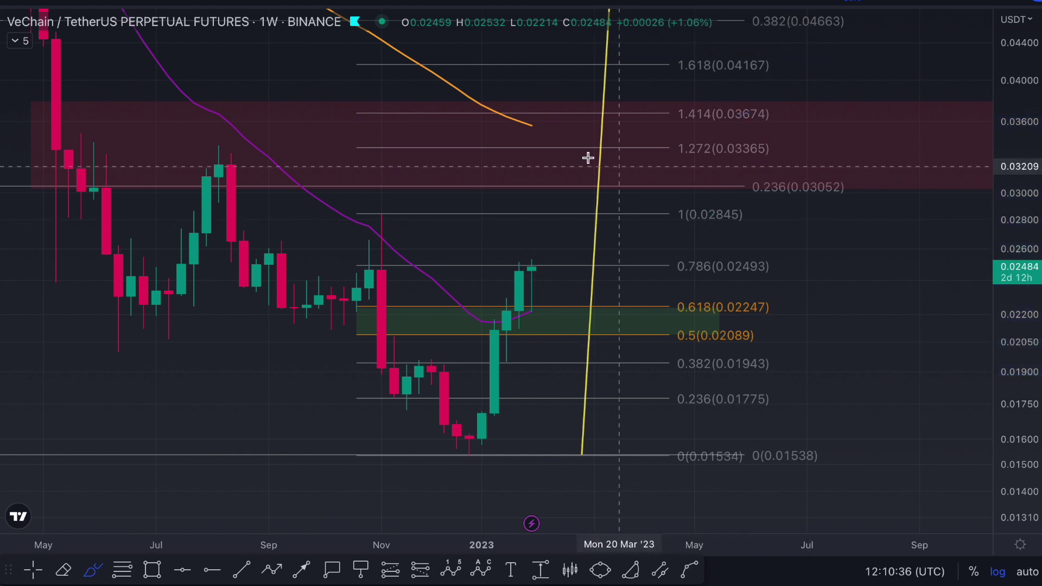
# - Switch the VeChain chart to the 1D timeframe and frame the January–February candles
pyautogui.moveTo(1034, 148); pyautogui.dragTo(1031, 179)
pyautogui.scroll(-3, 895, 260)
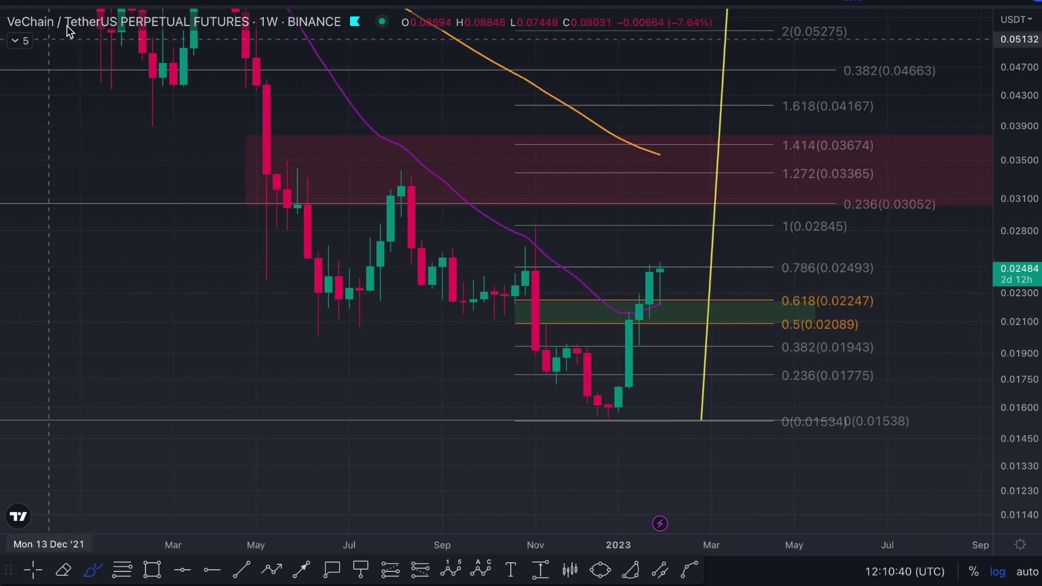
pyautogui.write('1D')
pyautogui.press('Return')
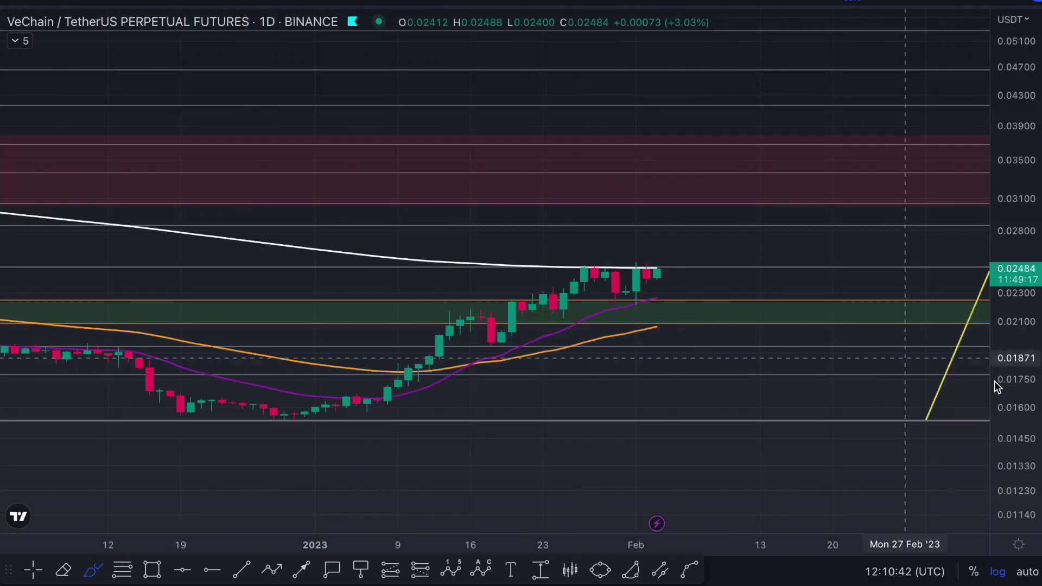
pyautogui.doubleClick(1036, 447)
pyautogui.hscroll(3, 616, 312)
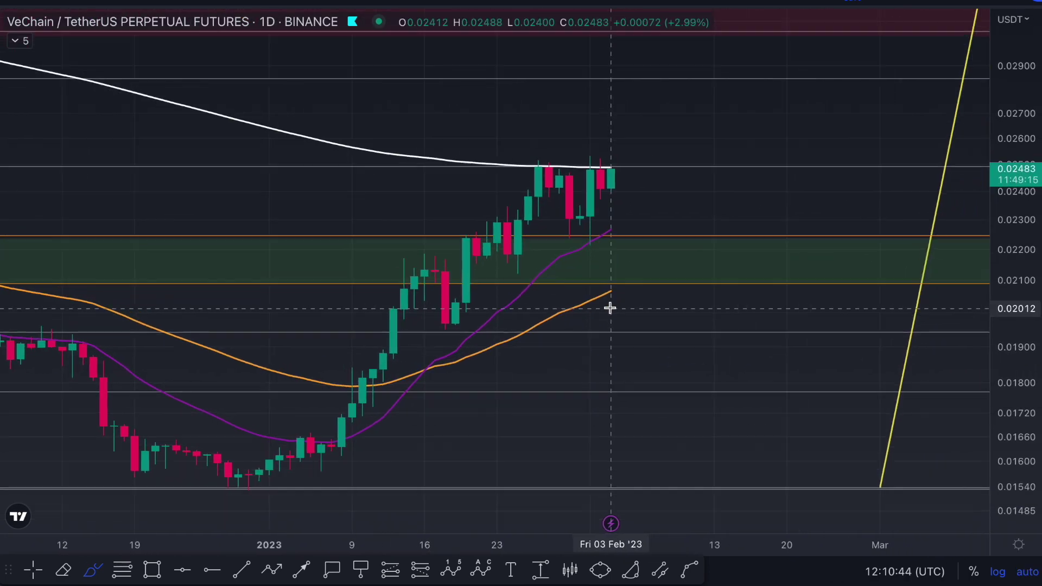
# - Circle the 1 February candle's lower wick at the 0.618 level and purple moving average with the Brush, and remove the circle
pyautogui.moveTo(577, 230)
pyautogui.mouseDown()
pyautogui.moveTo(579, 253)
pyautogui.moveTo(555, 223)
pyautogui.mouseUp()
pyautogui.scroll(-1, 568, 249)
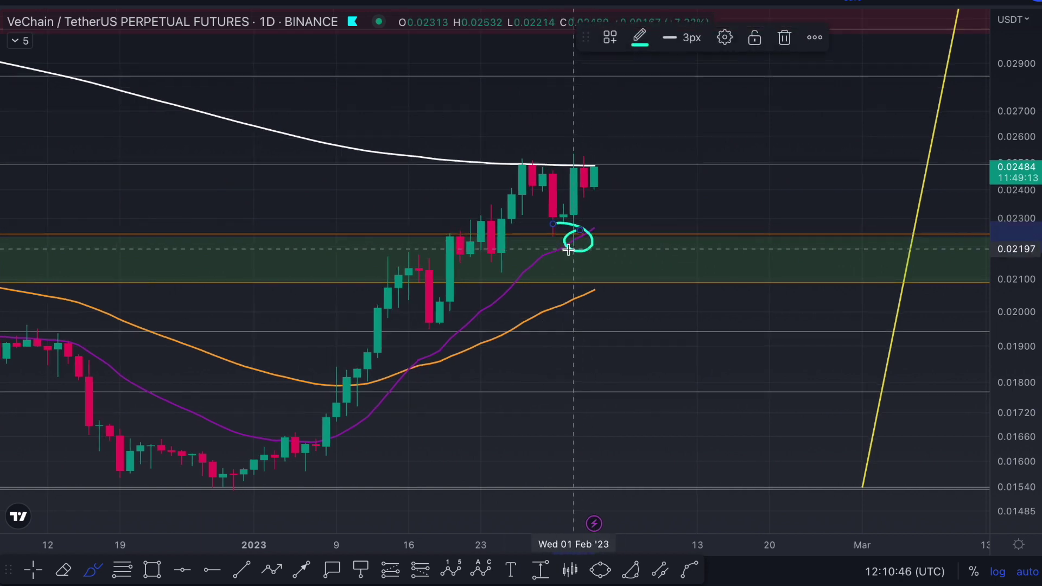
pyautogui.press('Delete')
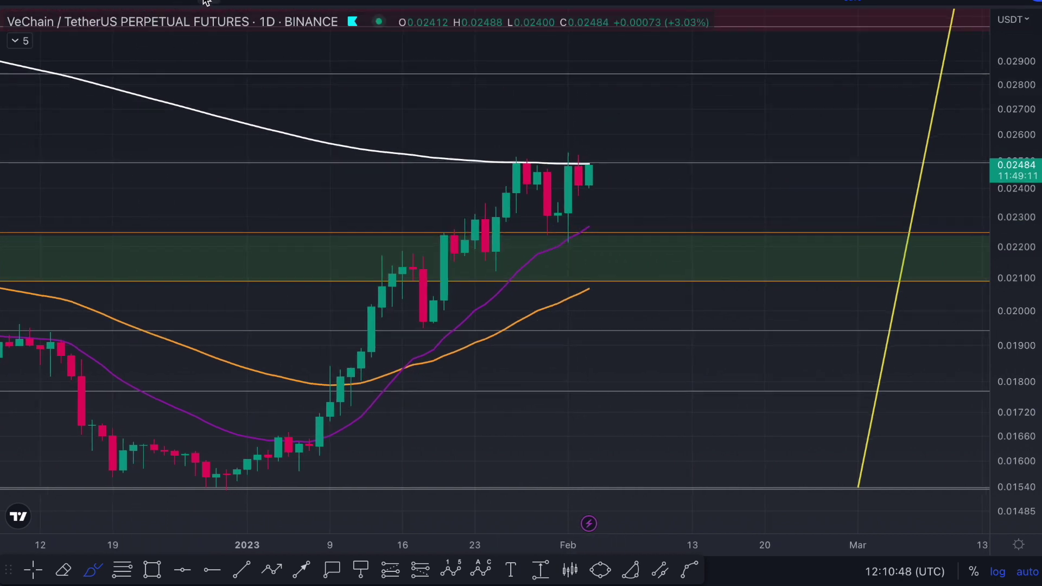
# - Brush lines marking the recent range between the resistance near 0.0249 and support near 0.0223, and undo them
pyautogui.moveTo(514, 169); pyautogui.dragTo(616, 162)
pyautogui.hscroll(3, 616, 228)
pyautogui.moveTo(450, 222); pyautogui.dragTo(530, 221)
pyautogui.hscroll(5, 616, 212)
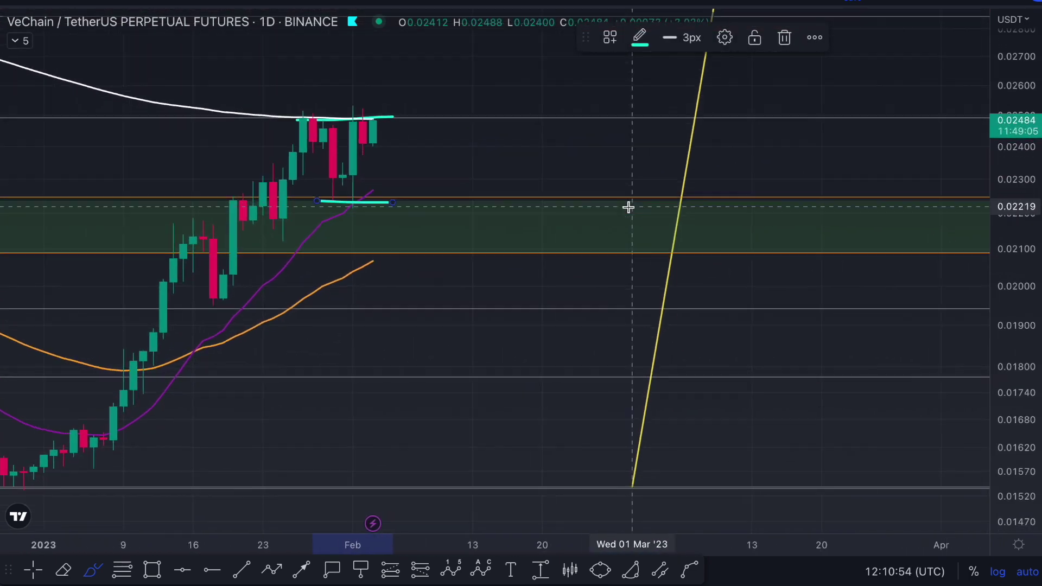
pyautogui.hscroll(-3, 491, 181)
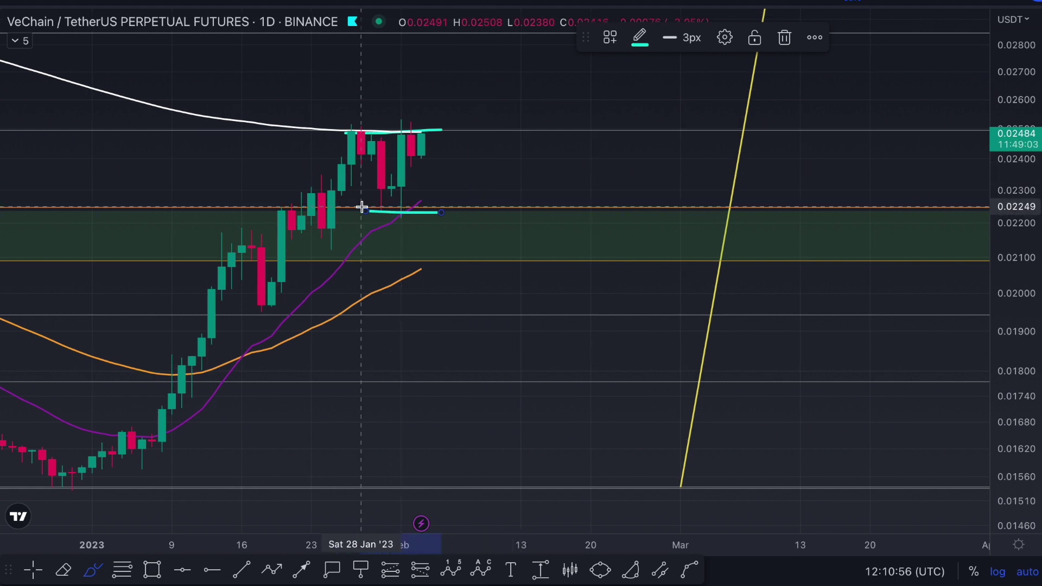
pyautogui.moveTo(362, 207); pyautogui.dragTo(452, 202)
pyautogui.moveTo(349, 133); pyautogui.dragTo(459, 132)
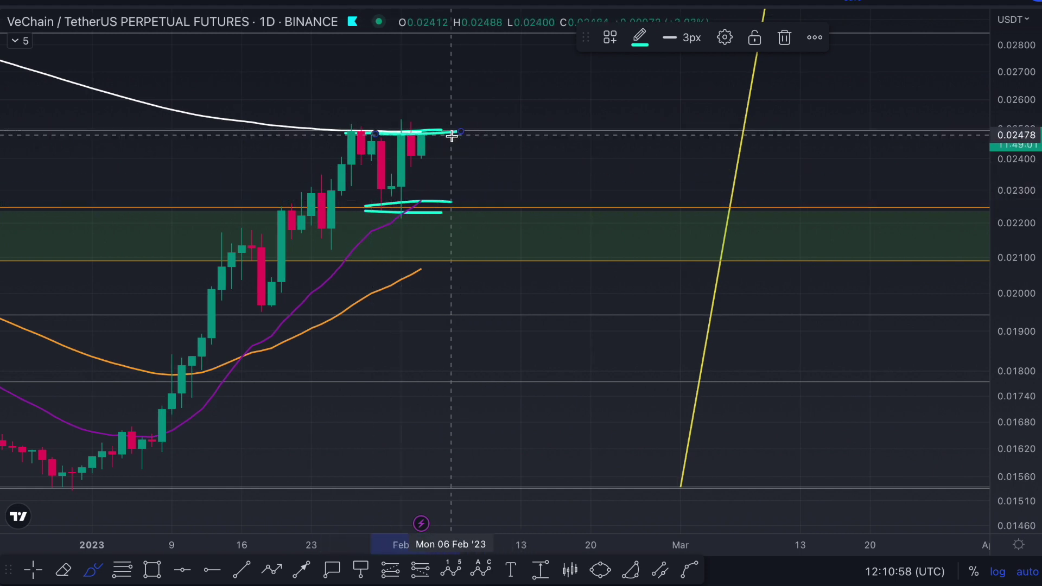
pyautogui.click(627, 1)
pyautogui.click(628, 2)
# - Switch the chart to the 4-hour timeframe
pyautogui.hscroll(-3, 632, 40)
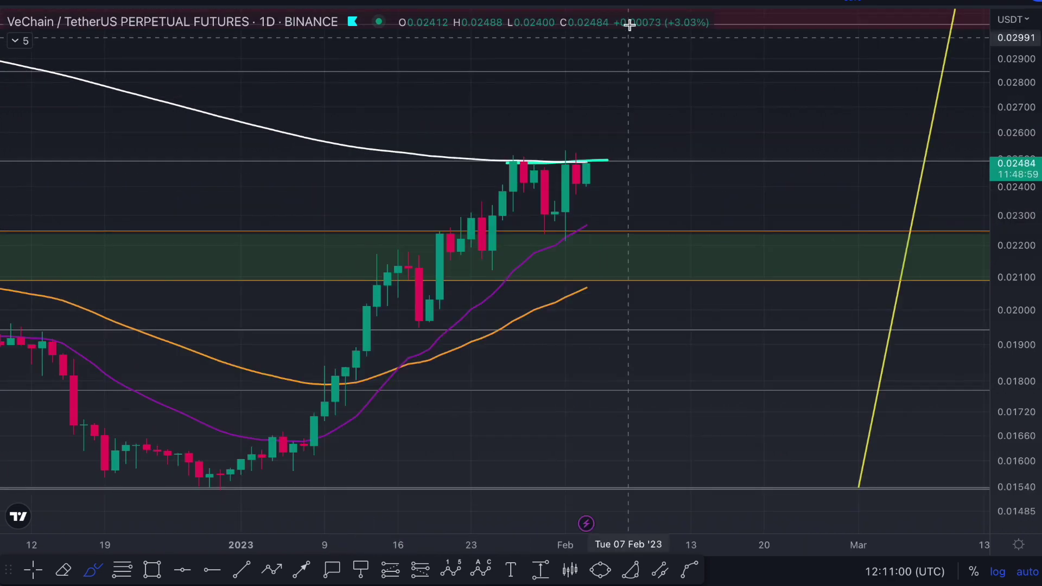
pyautogui.click(217, 3)
pyautogui.scroll(-2, 705, 336)
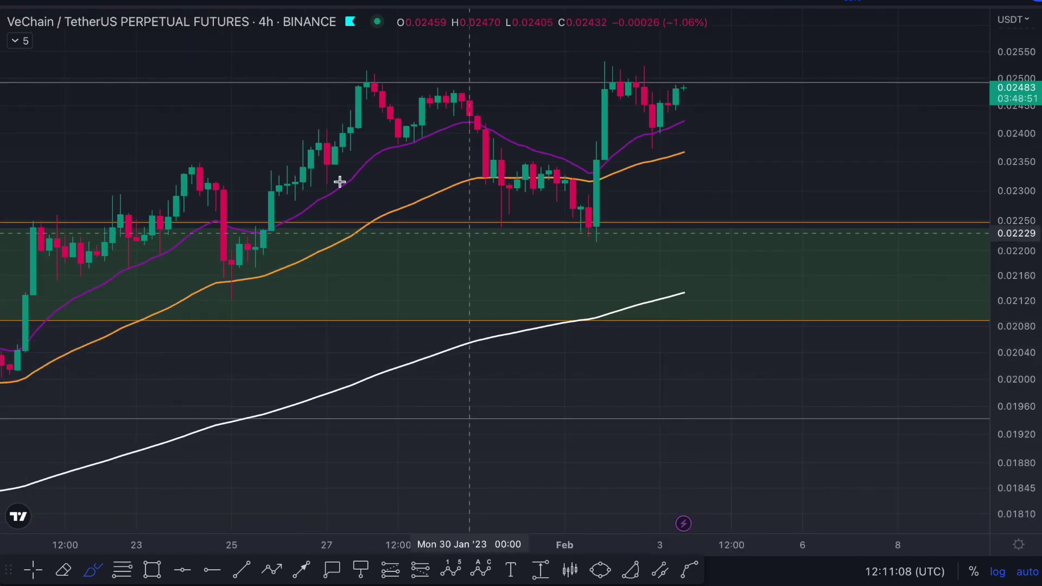
# - Draw a Fib Retracement from the 27 January high at 0.02515 to the early-February low at 0.02214
pyautogui.scroll(-2, 32, 84)
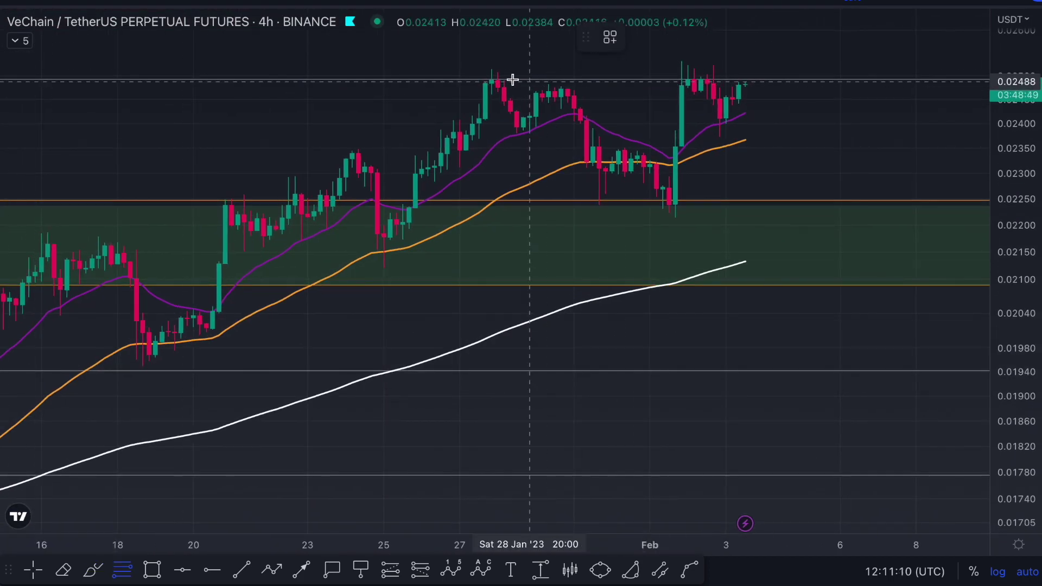
pyautogui.click(488, 70)
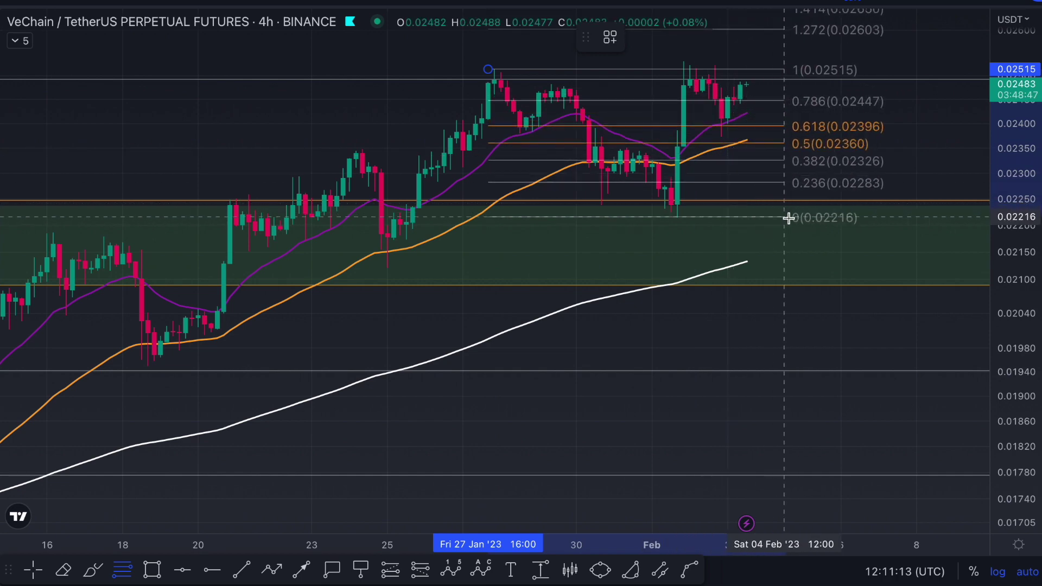
pyautogui.click(789, 218)
# - Brush the late-January decline, rebound and a possible drop, circling the latest pullback low, the white moving average and the 0.786 label
pyautogui.hscroll(3, 930, 154)
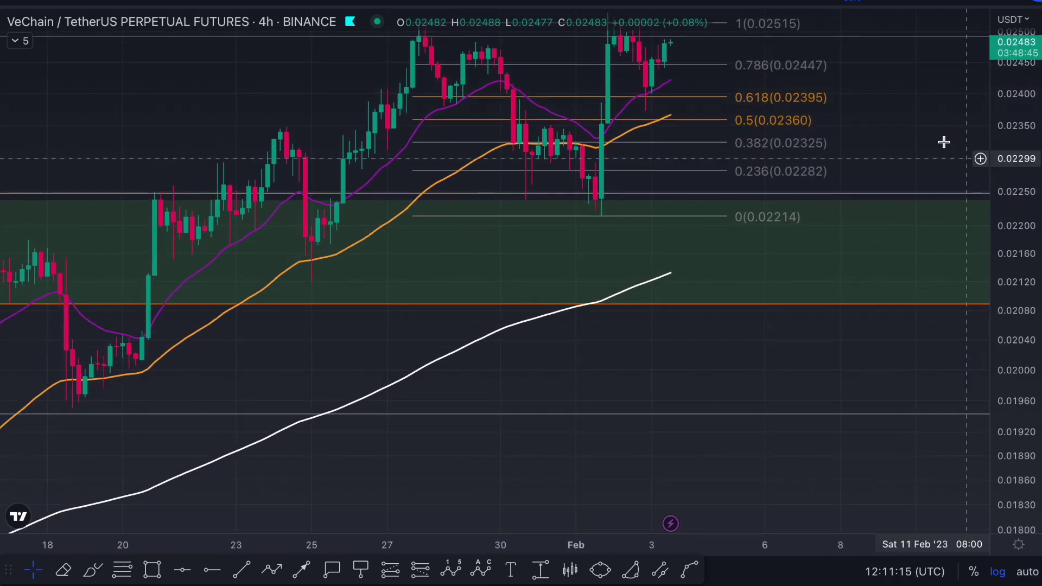
pyautogui.moveTo(944, 142); pyautogui.dragTo(942, 279)
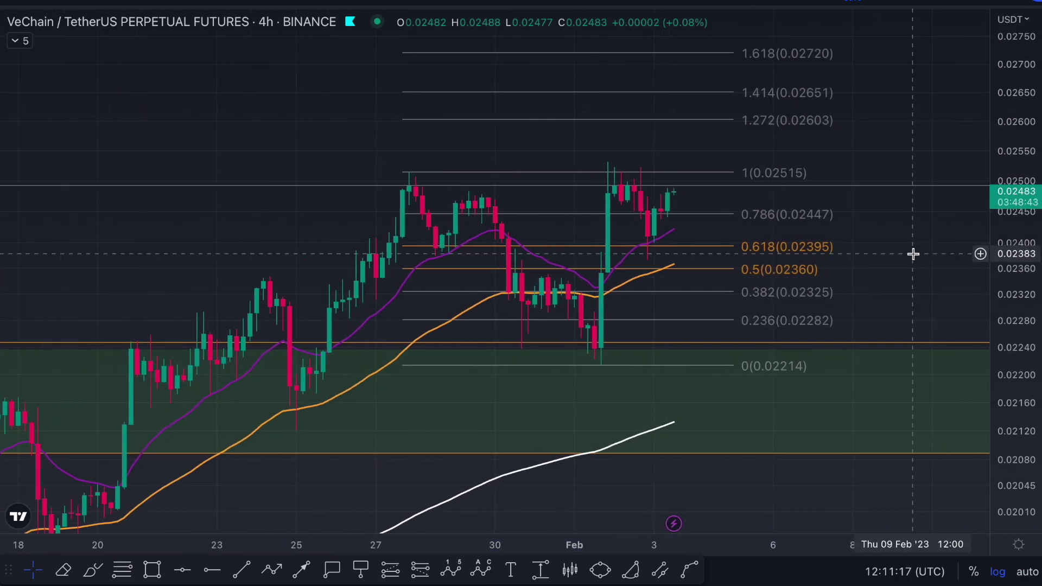
pyautogui.scroll(1, 912, 254)
pyautogui.click(93, 570)
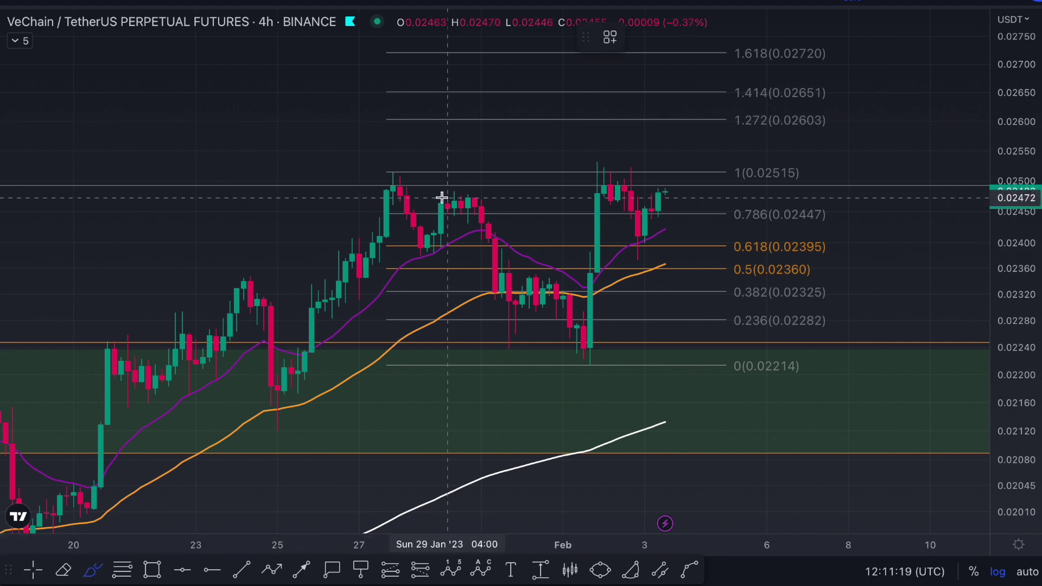
pyautogui.moveTo(386, 165)
pyautogui.mouseDown()
pyautogui.moveTo(542, 302)
pyautogui.moveTo(575, 349)
pyautogui.moveTo(603, 255)
pyautogui.moveTo(780, 434)
pyautogui.mouseUp()
pyautogui.moveTo(672, 410); pyautogui.dragTo(692, 406)
pyautogui.moveTo(604, 250)
pyautogui.mouseDown()
pyautogui.moveTo(656, 272)
pyautogui.moveTo(616, 168)
pyautogui.moveTo(641, 262)
pyautogui.moveTo(651, 234)
pyautogui.mouseUp()
pyautogui.moveTo(744, 202); pyautogui.dragTo(746, 202)
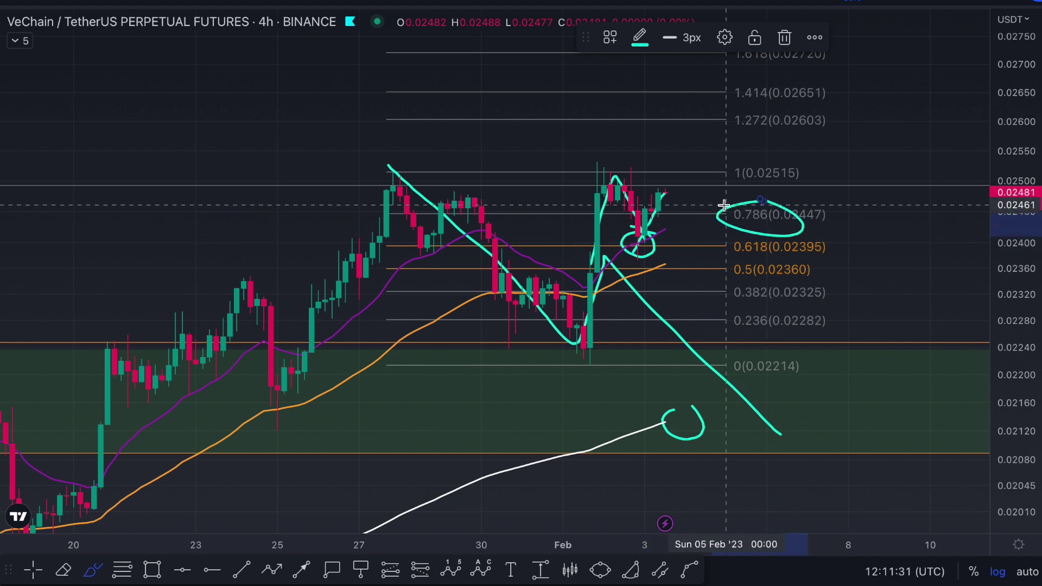
pyautogui.moveTo(653, 216); pyautogui.dragTo(665, 186)
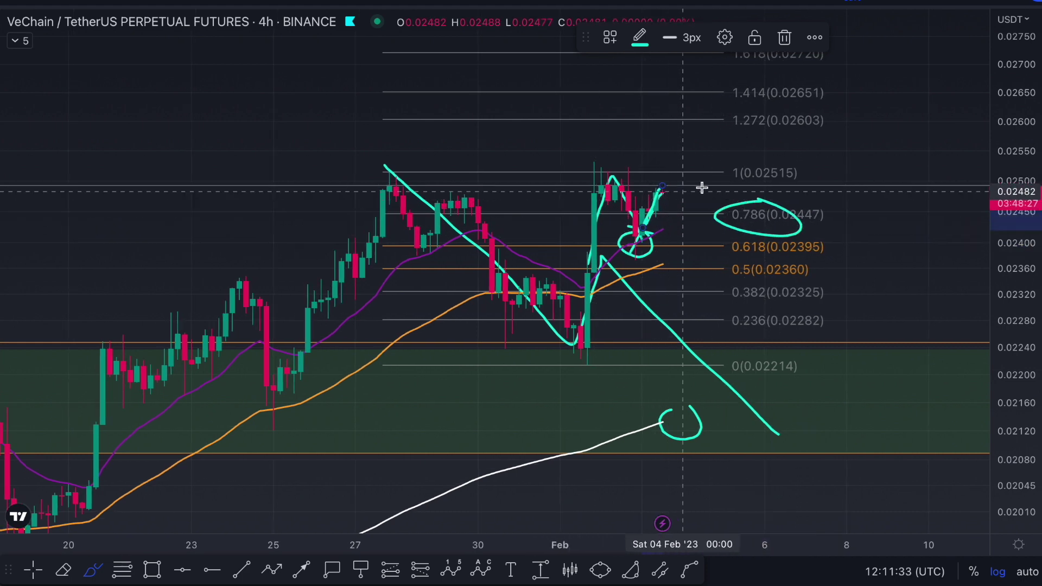
# - Brush lines at the 1, 1.618 and 0 Fib levels, circle the 2.272–2.414 targets, and undo all the strokes
pyautogui.moveTo(582, 172); pyautogui.dragTo(701, 171)
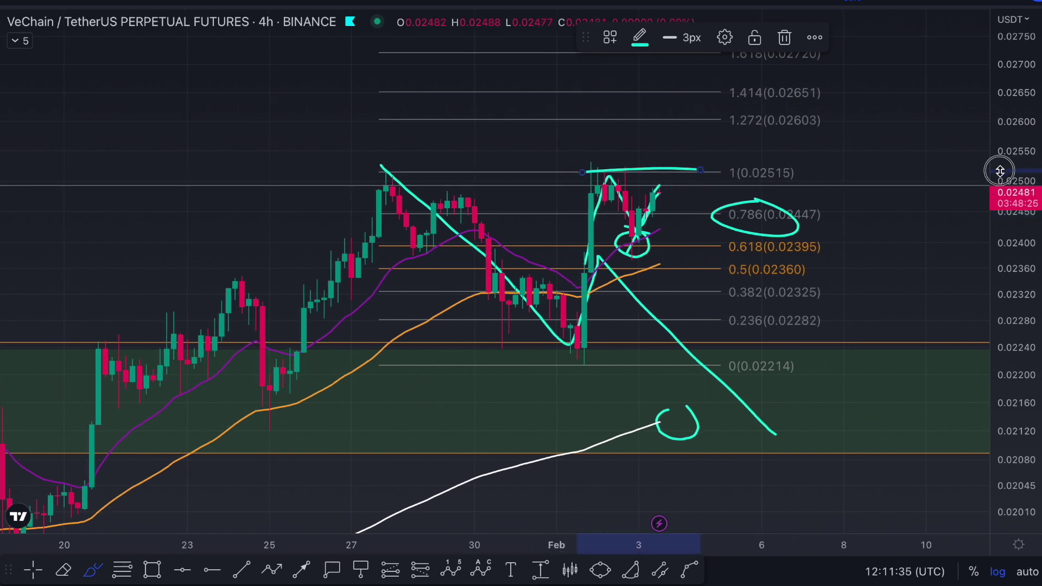
pyautogui.moveTo(1012, 169); pyautogui.dragTo(1013, 271)
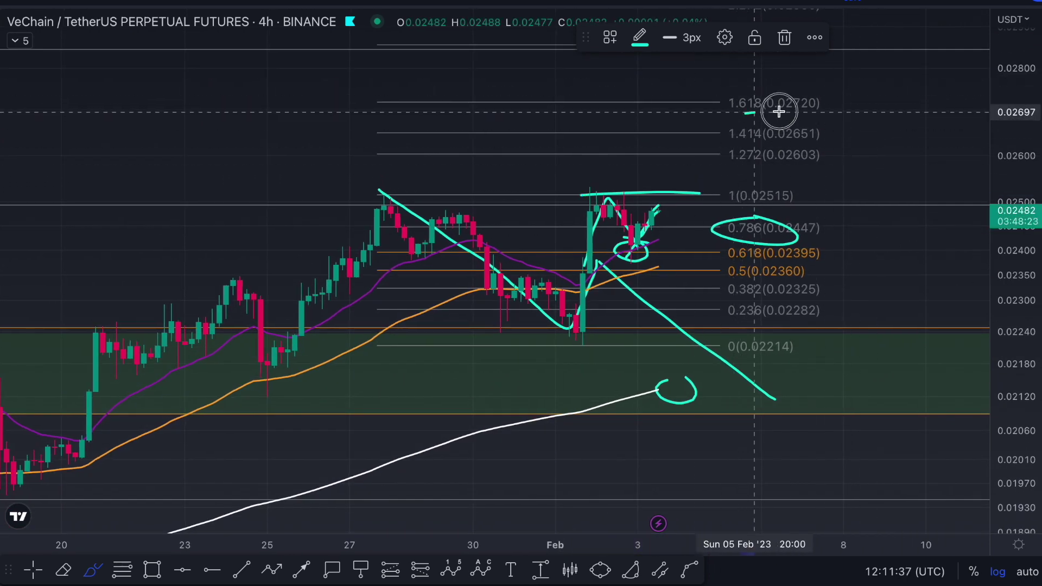
pyautogui.moveTo(751, 106); pyautogui.dragTo(849, 105)
pyautogui.moveTo(546, 322); pyautogui.dragTo(682, 321)
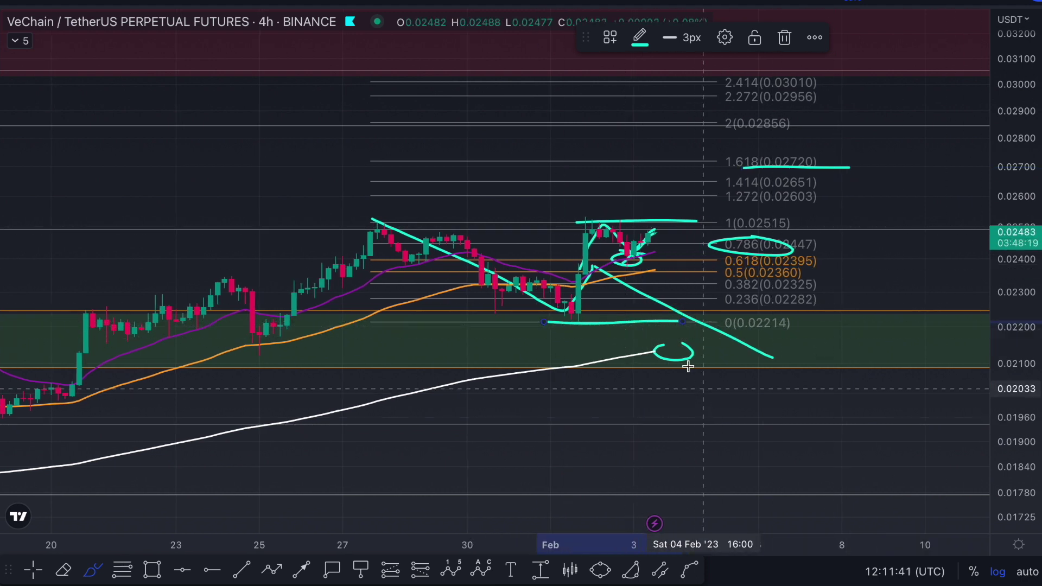
pyautogui.moveTo(830, 89)
pyautogui.mouseDown()
pyautogui.moveTo(700, 98)
pyautogui.moveTo(716, 63)
pyautogui.mouseUp()
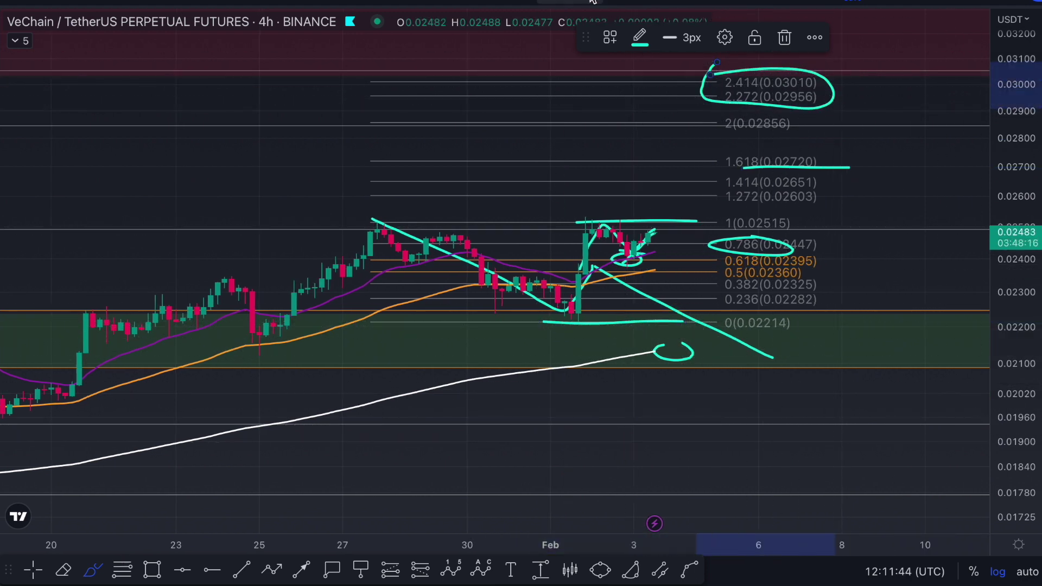
pyautogui.click(622, 4)
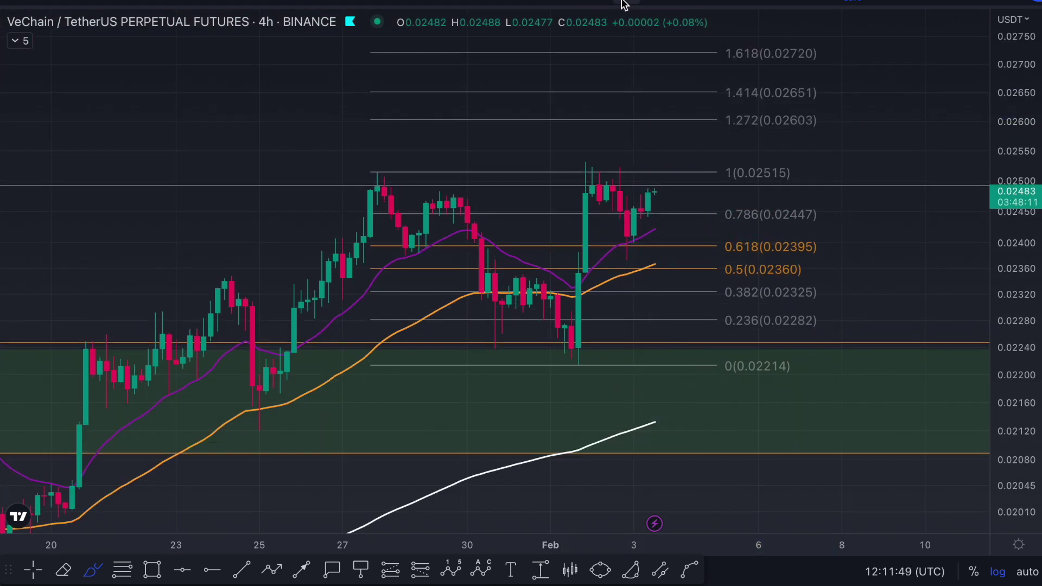
# - Delete the Fib Retracement spanning the 27 January high and the early-February low
pyautogui.moveTo(1011, 179); pyautogui.dragTo(1001, 394)
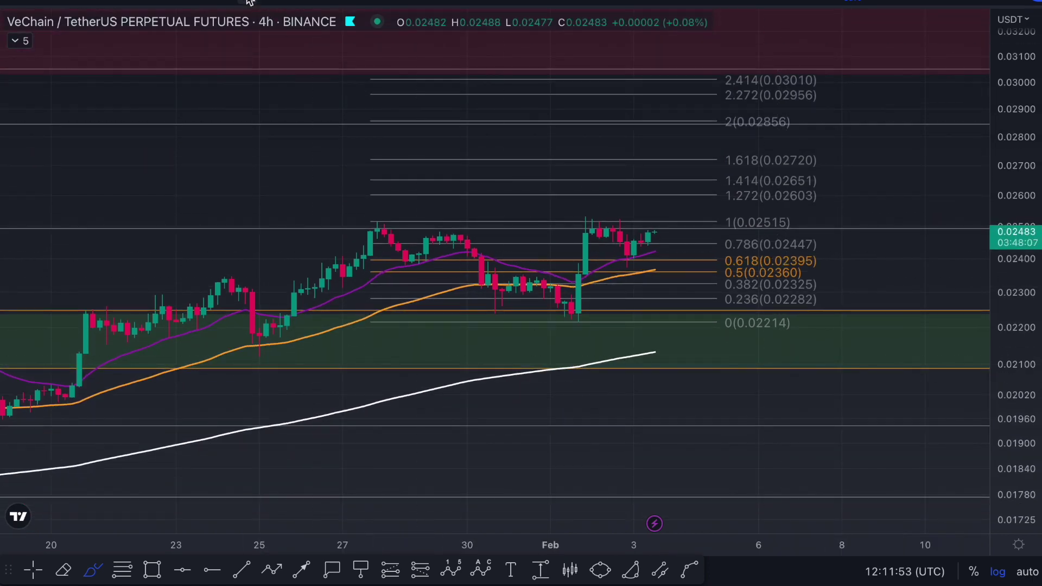
pyautogui.moveTo(1027, 445); pyautogui.dragTo(1027, 380)
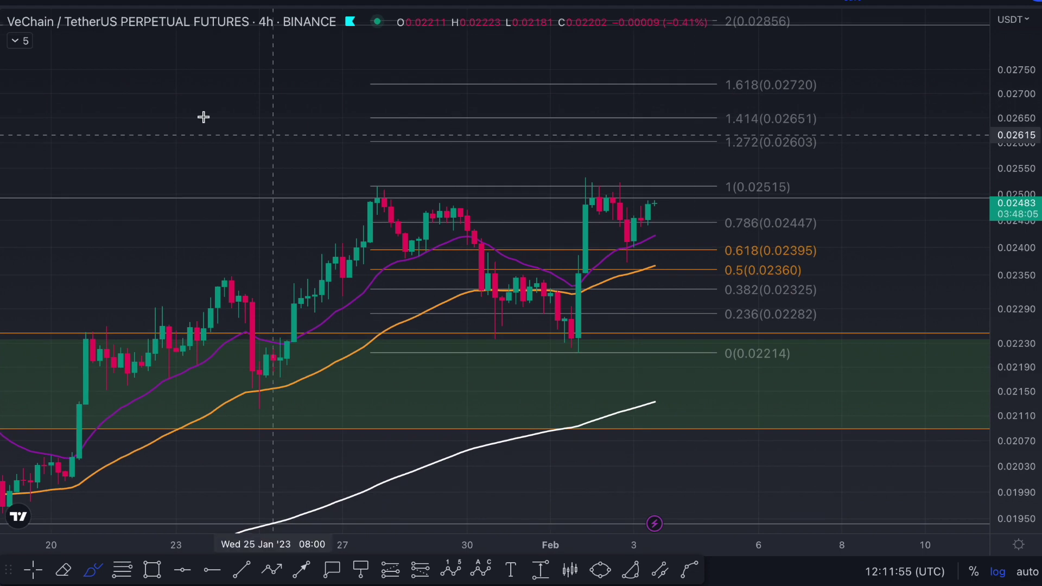
pyautogui.click(549, 148)
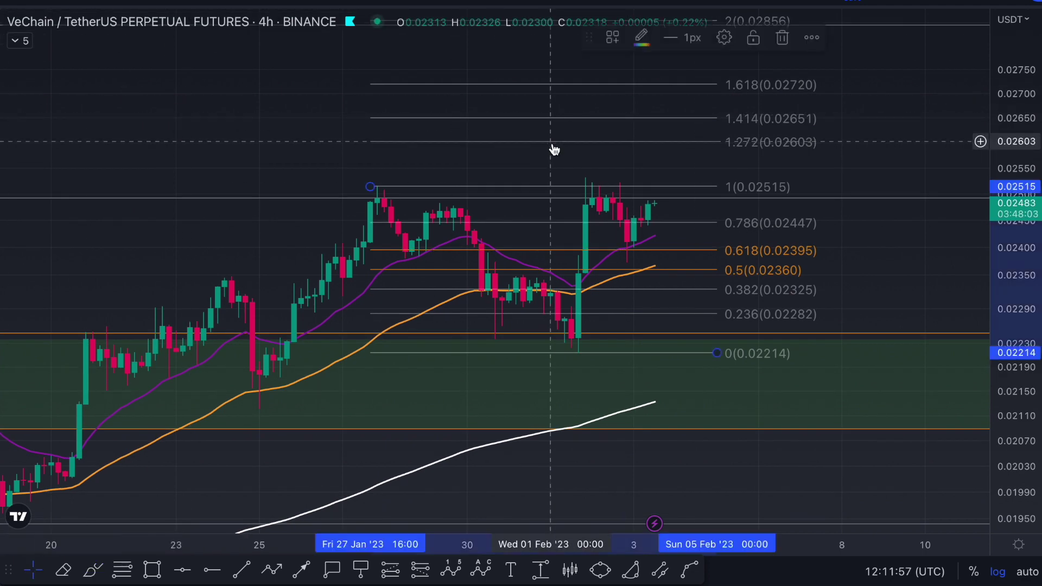
pyautogui.press('Delete')
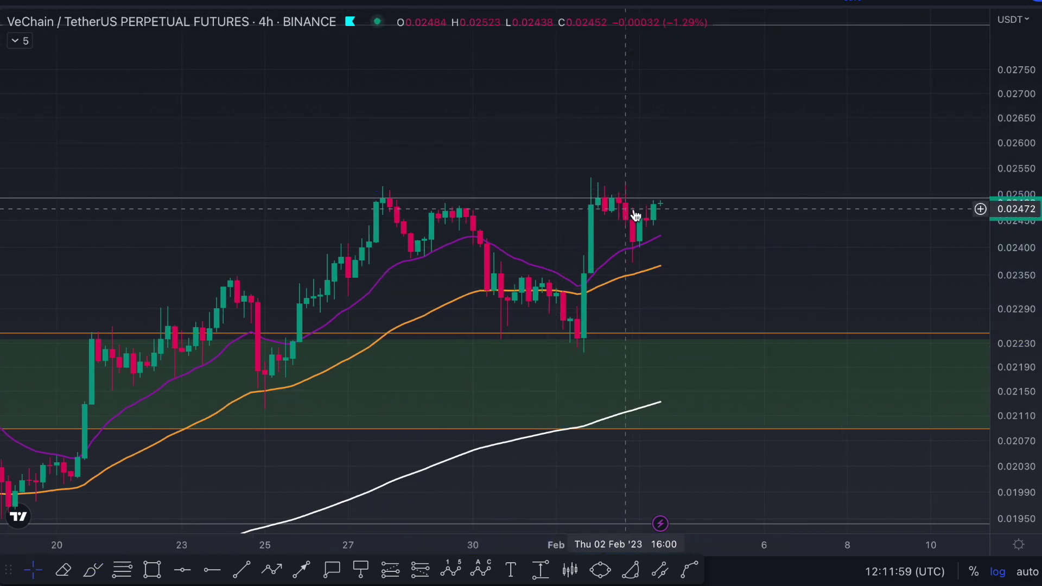
# - Raise the upper edge of the green support zone to the orange level at 0.02248
pyautogui.scroll(-2, 713, 232)
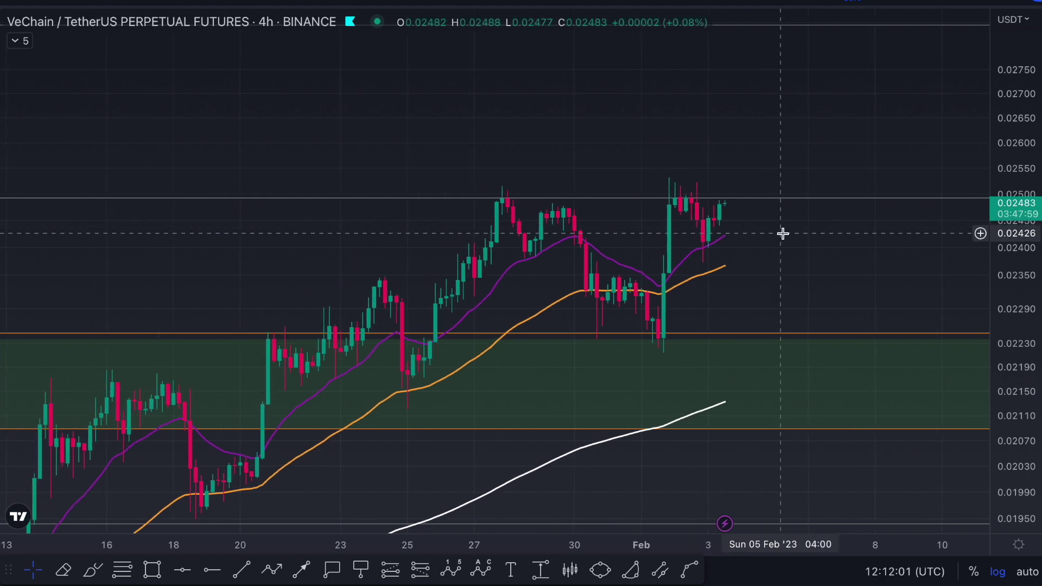
pyautogui.hscroll(2, 777, 242)
pyautogui.scroll(-2, 778, 252)
pyautogui.hscroll(2, 771, 253)
pyautogui.scroll(-2, 744, 253)
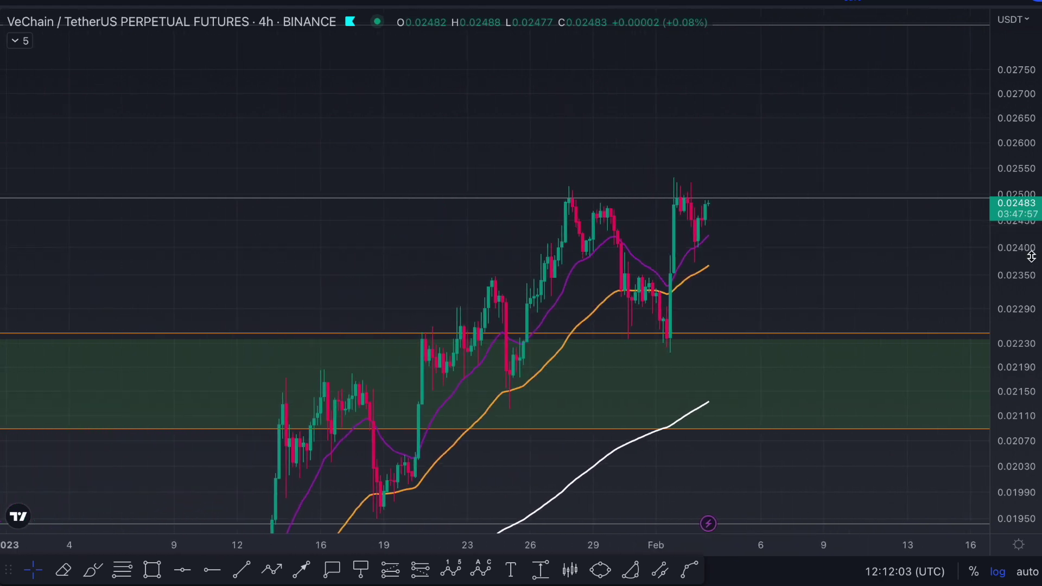
pyautogui.scroll(-2, 856, 308)
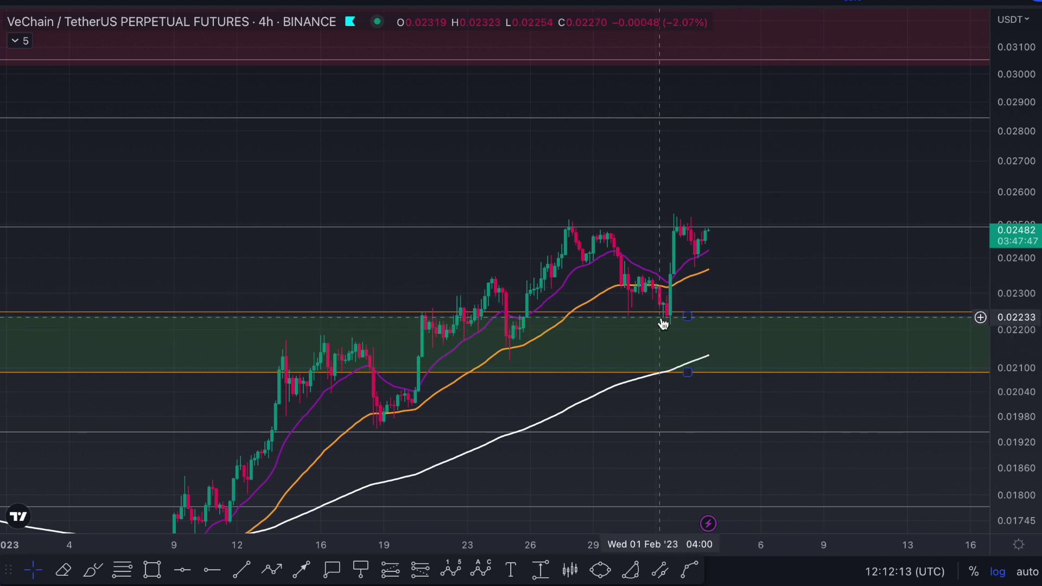
pyautogui.moveTo(691, 318); pyautogui.dragTo(692, 312)
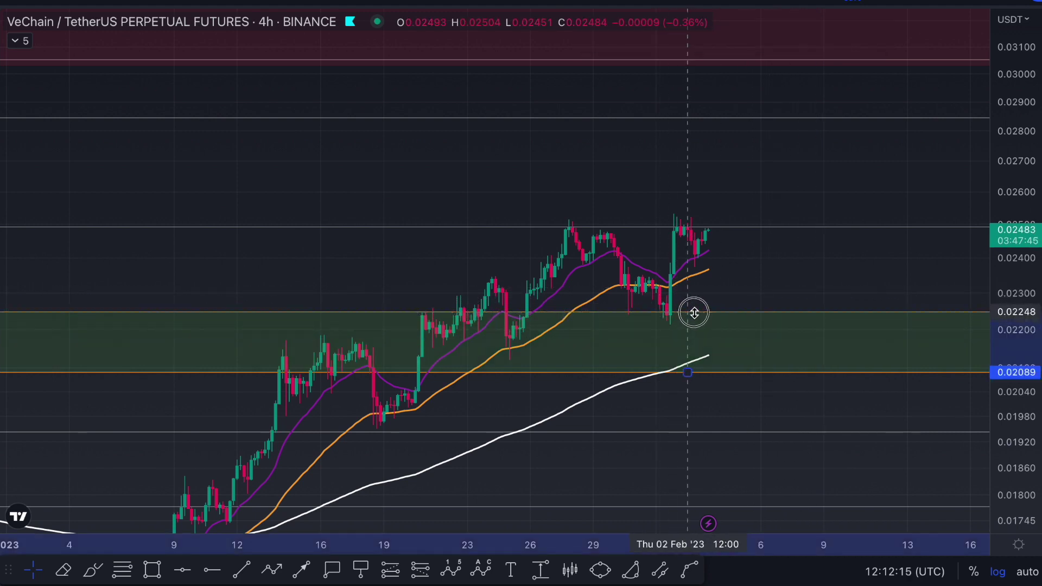
pyautogui.click(754, 278)
# - Brush a horizontal line at about 0.0249 across the late-January and early-February highs, extending past the latest candle
pyautogui.hscroll(3, 803, 297)
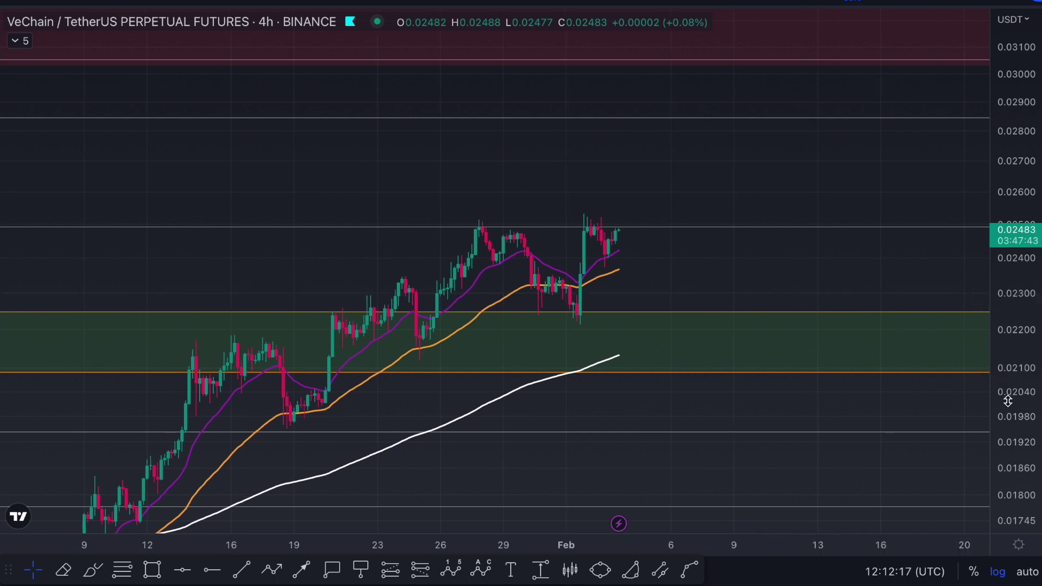
pyautogui.moveTo(1006, 399); pyautogui.dragTo(1003, 338)
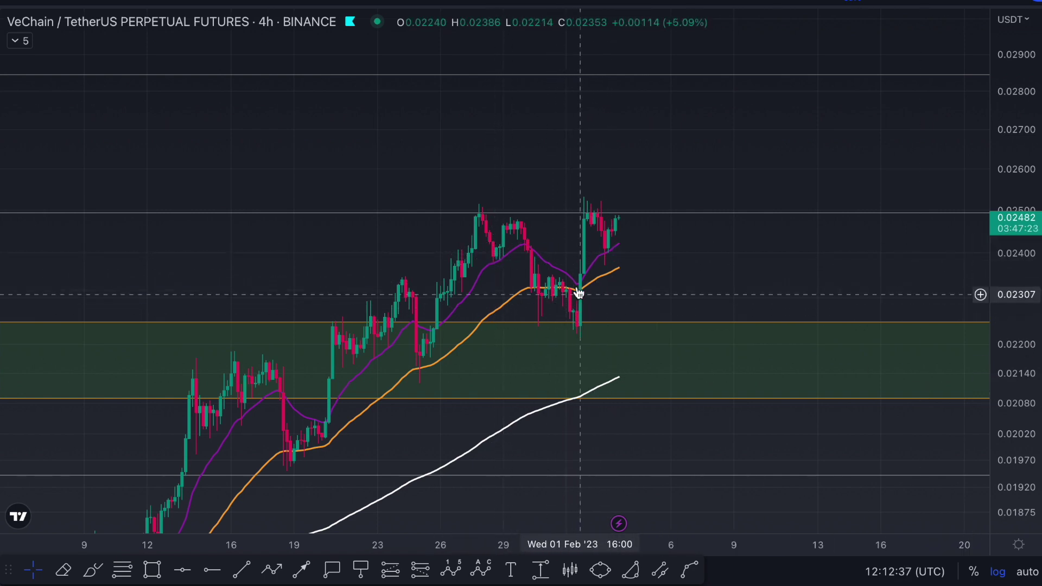
pyautogui.click(2, 119)
pyautogui.moveTo(463, 214); pyautogui.dragTo(677, 216)
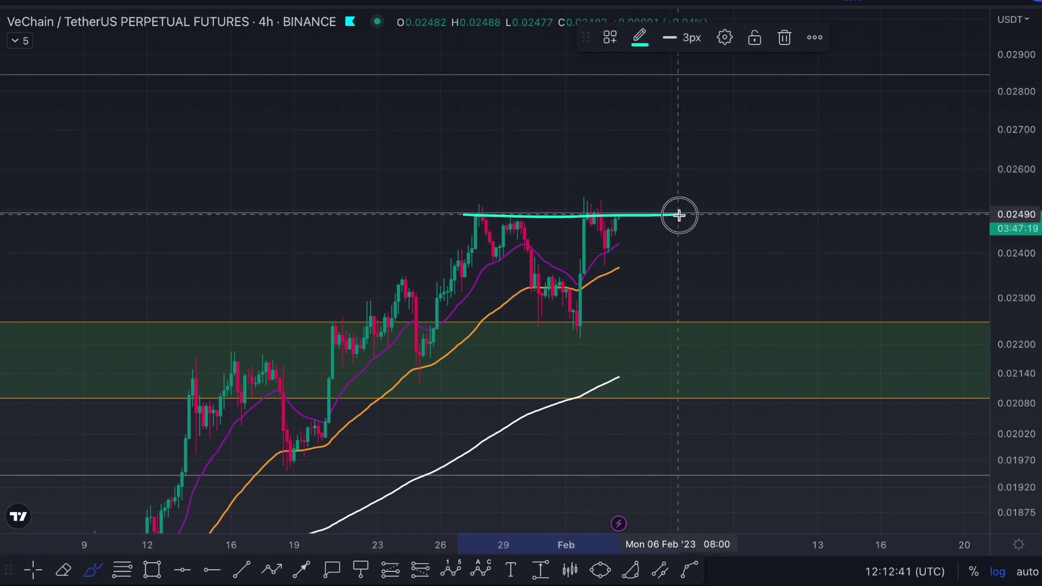
# - Draw a steep trend line from 0.02494 beside the latest candle up to 0.02777, and delete it
pyautogui.click(241, 570)
pyautogui.moveTo(628, 212); pyautogui.dragTo(633, 129)
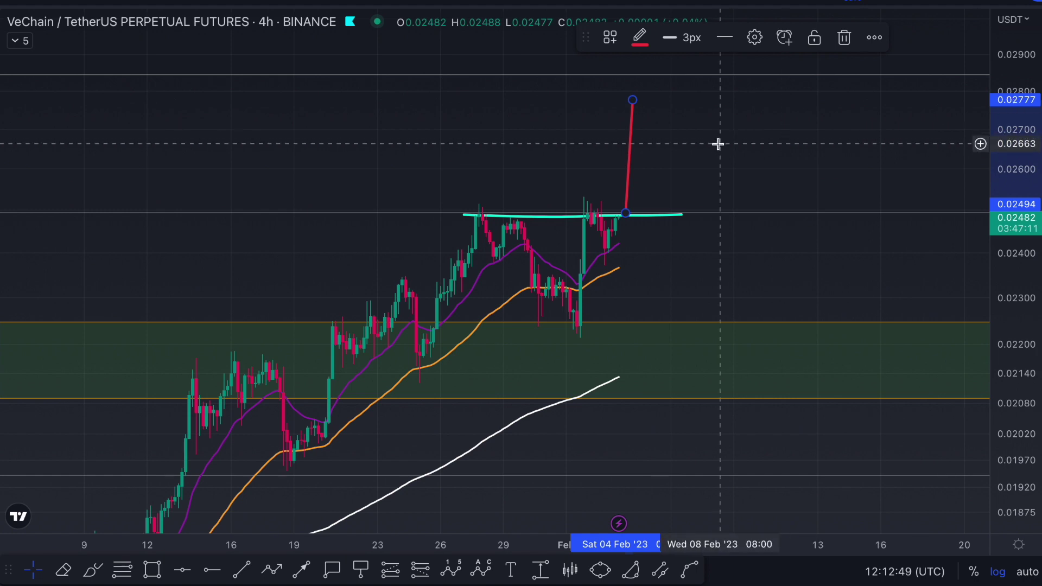
pyautogui.press('Delete')
# - Select the brushed horizontal line across the recent highs
pyautogui.click(674, 215)
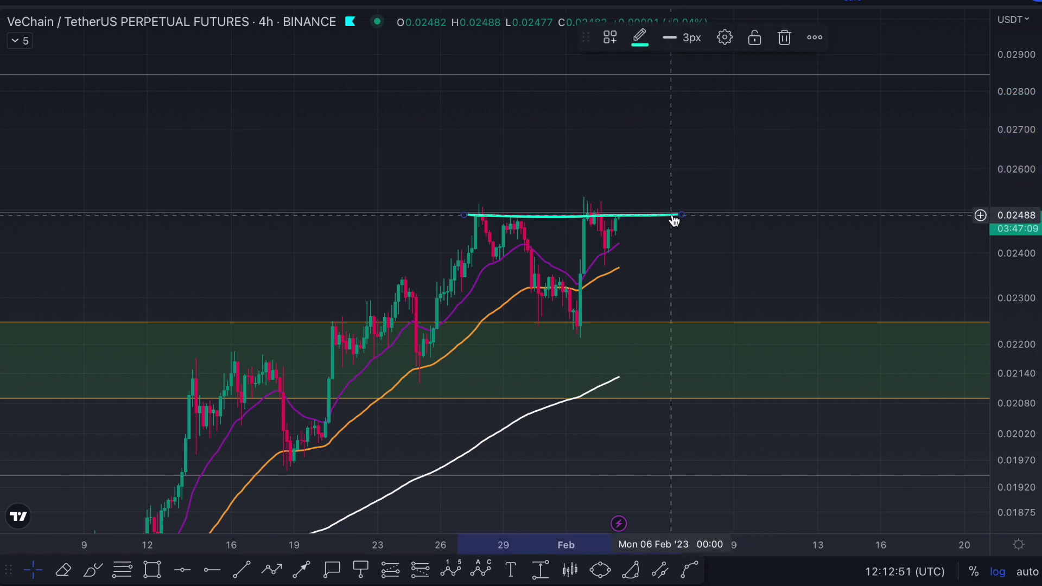